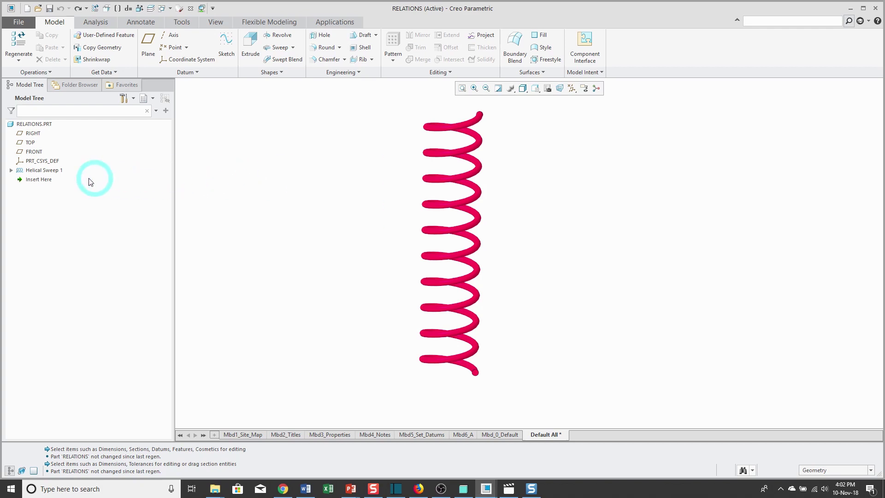
Step: Expand Helical Sweep 1 in the Model Tree to list its Profile Section and Sweep Section
click(12, 170)
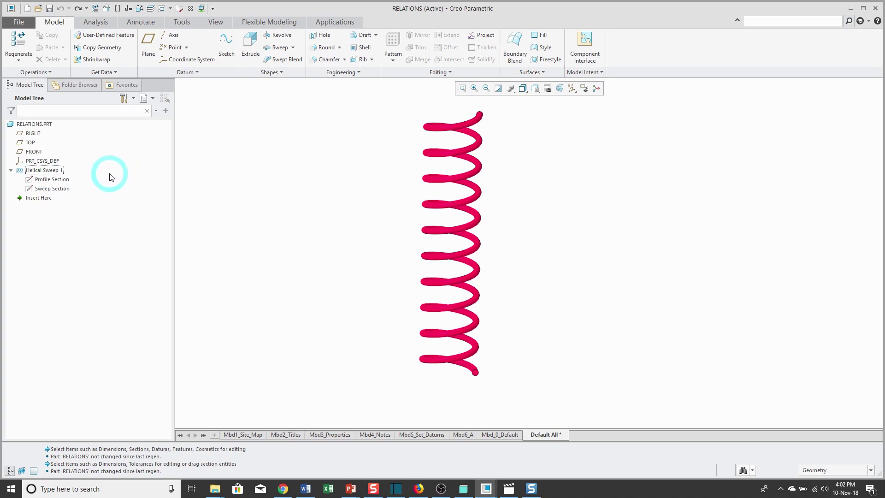
Step: Show the profile section's dimensions as symbols d1 and Ød0 instead of 10.00 and ø2.00
click(53, 180)
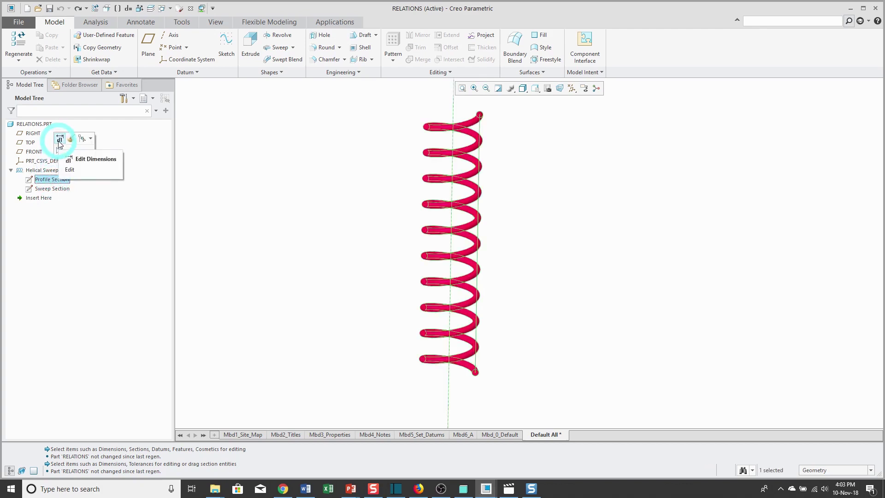
click(59, 140)
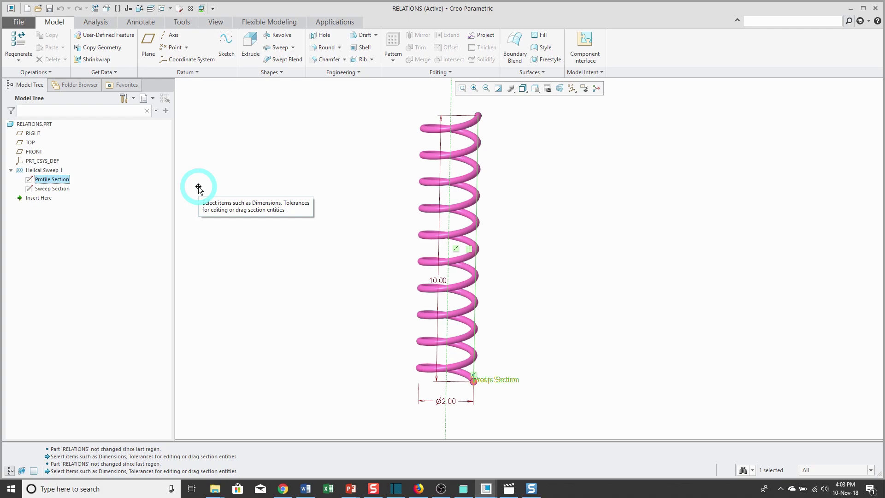
click(183, 23)
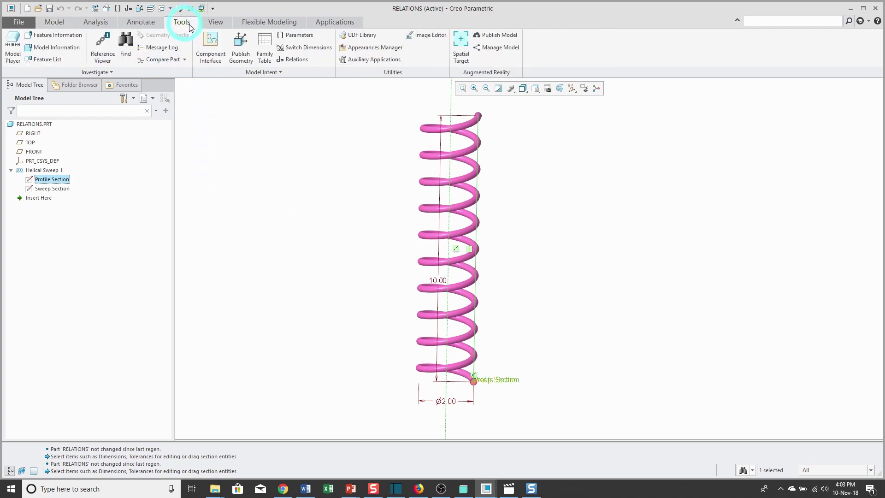
click(297, 48)
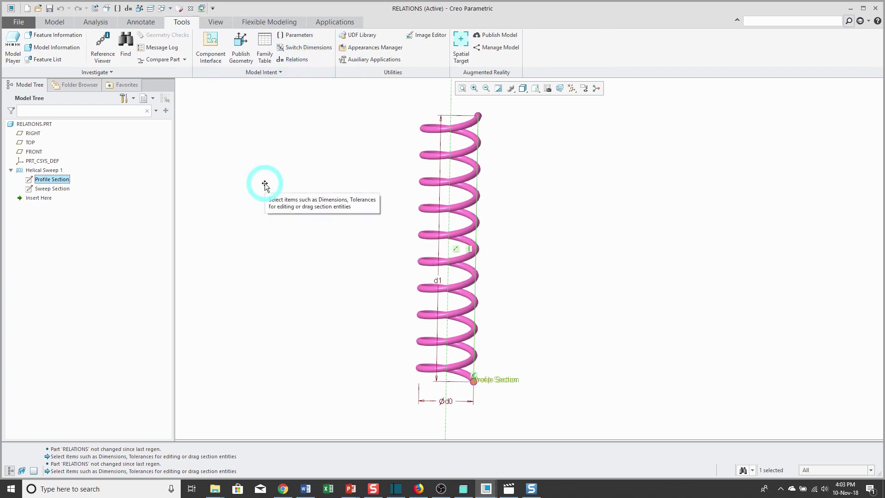
Step: Rename the spring's 10.00 height dimension from d1 to 'length' and finish editing
click(437, 281)
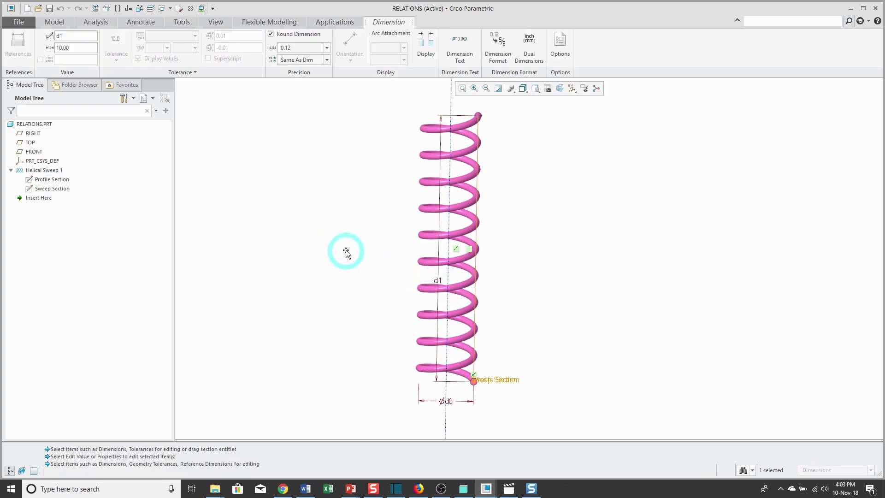
click(68, 37)
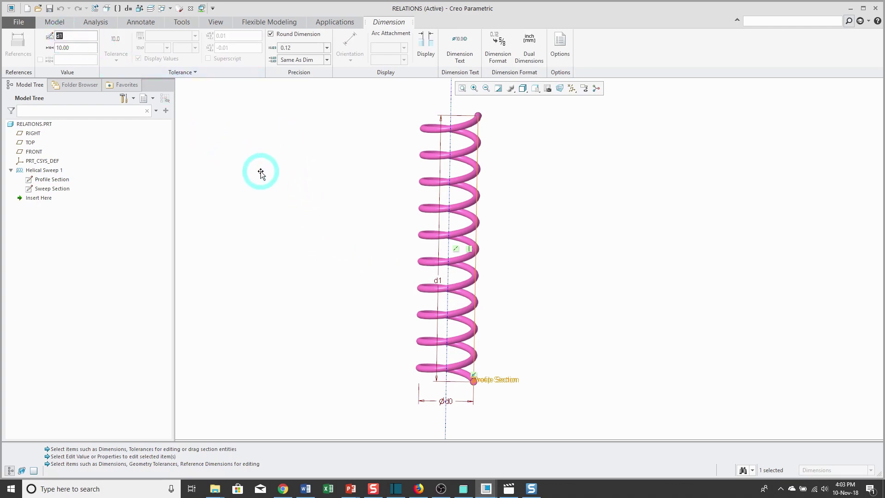
text(length)
click(261, 172)
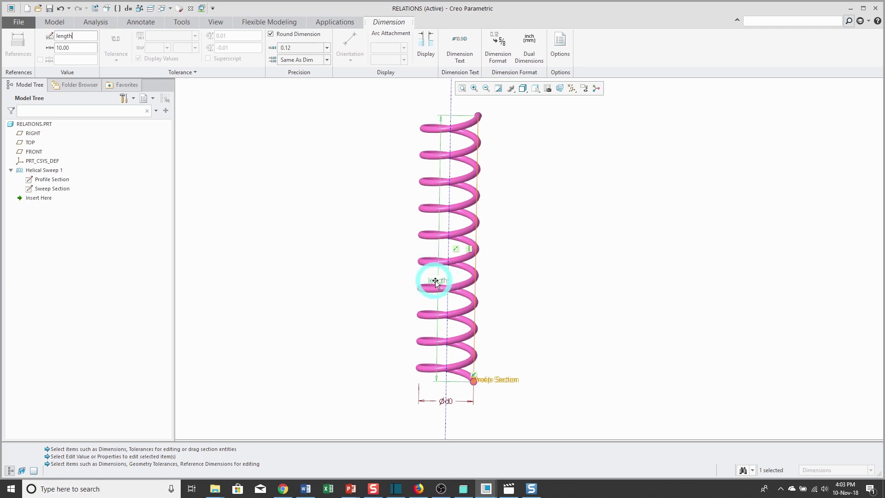
click(306, 251)
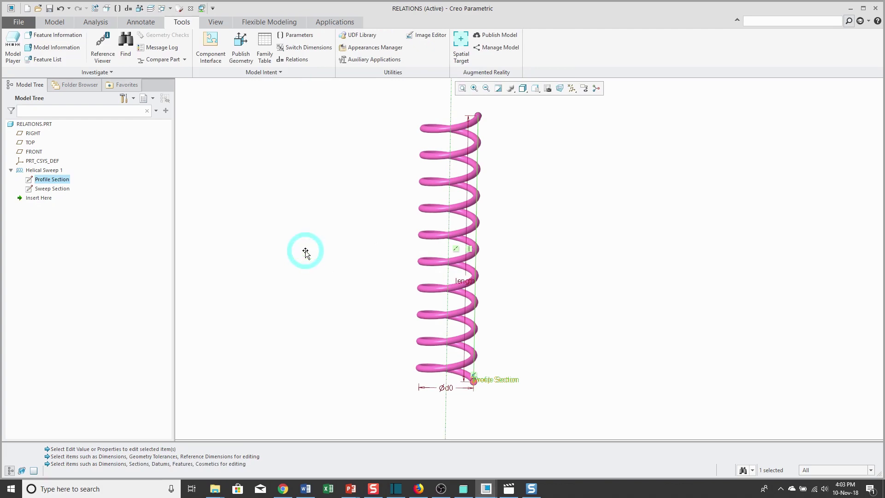
click(306, 251)
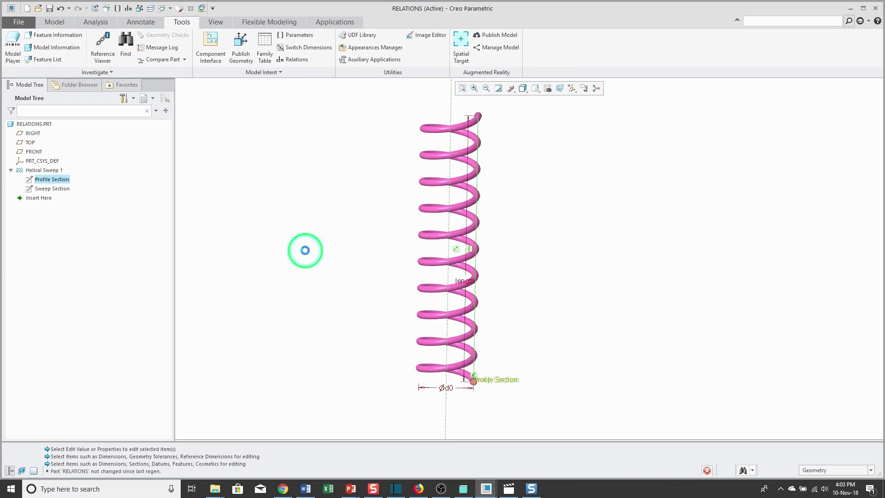
Step: Rename the sweep section's 0.25 wire diameter dimension d5 to 'dia', then regenerate
click(54, 189)
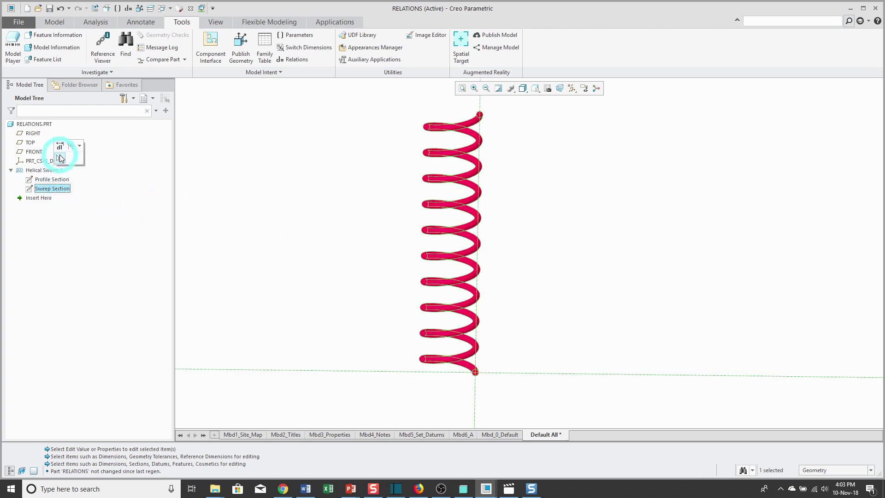
click(61, 147)
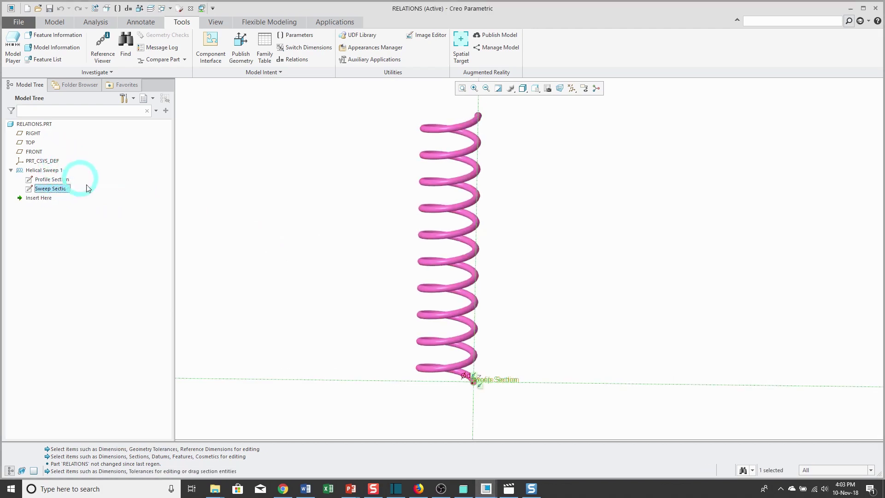
scroll(470, 389, down, 5)
scroll(528, 356, down, 8)
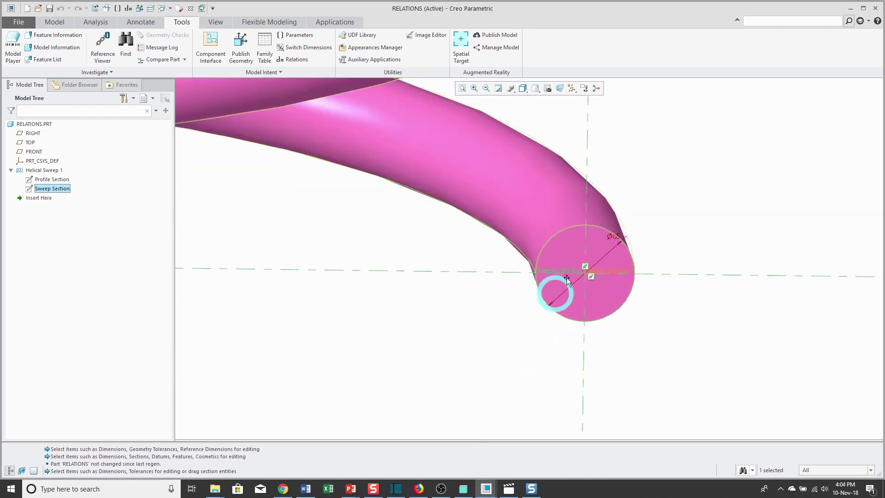
click(652, 219)
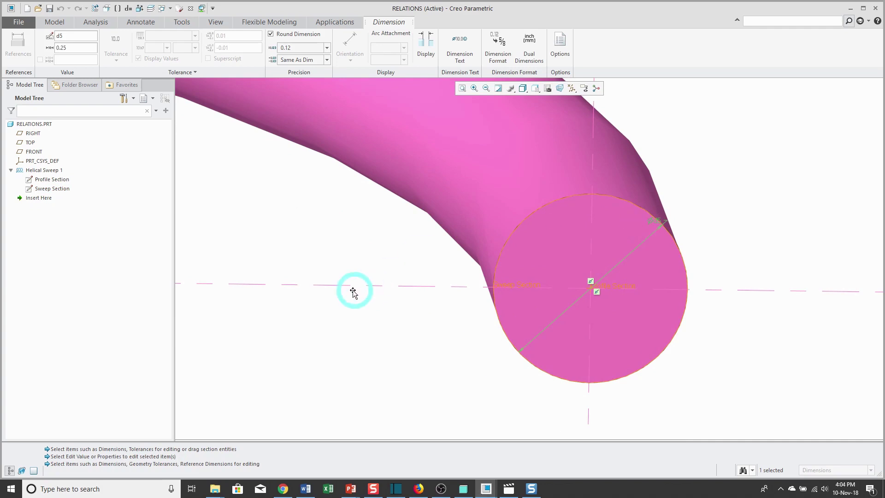
double_click(79, 36)
text(dia)
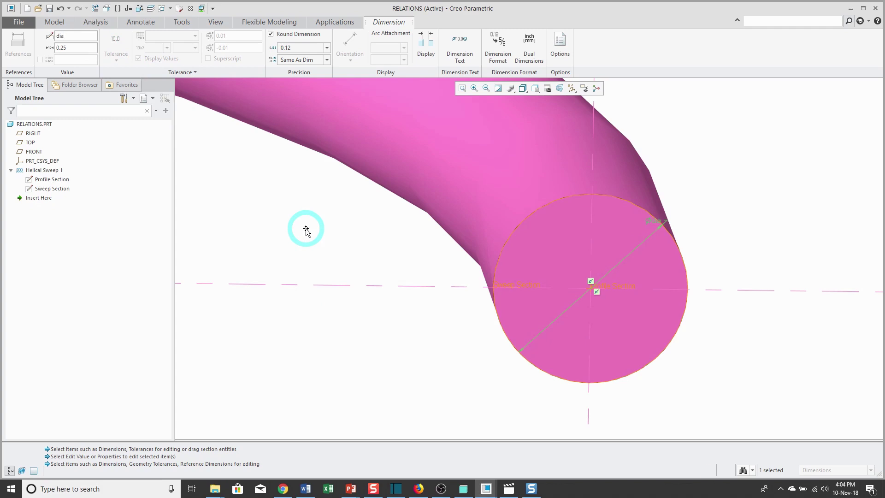
click(306, 231)
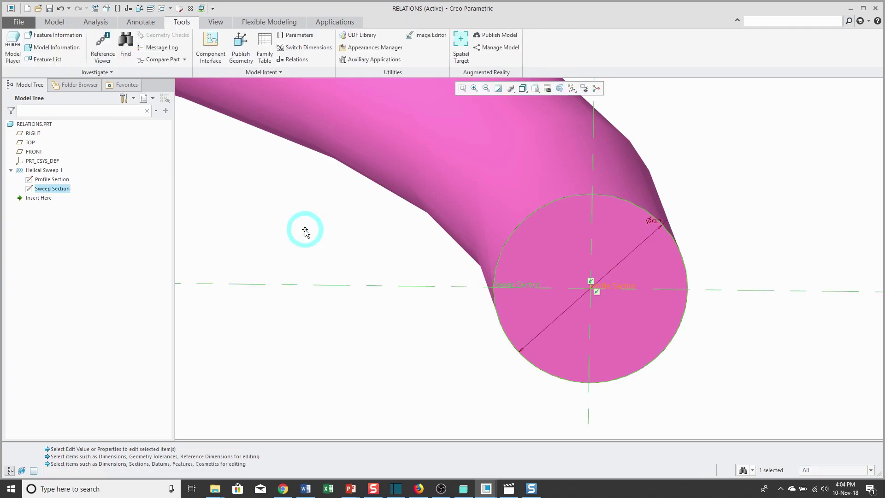
key(ctrl+g)
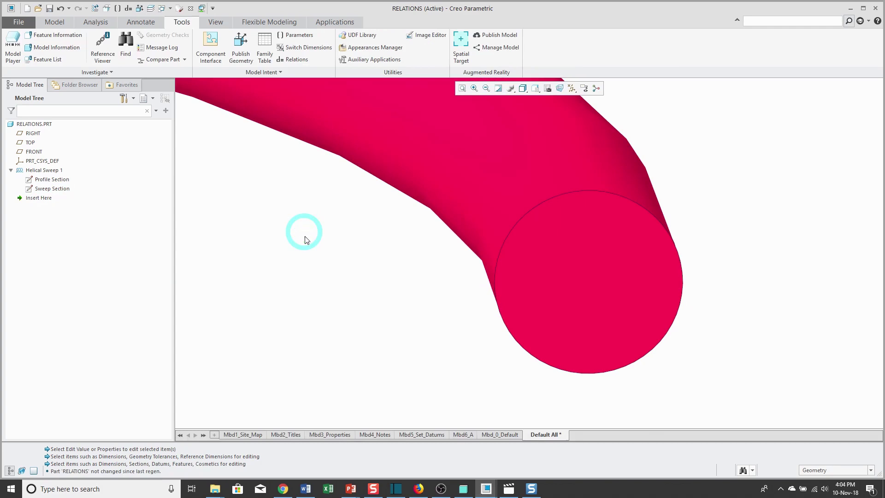
scroll(399, 345, down, 10)
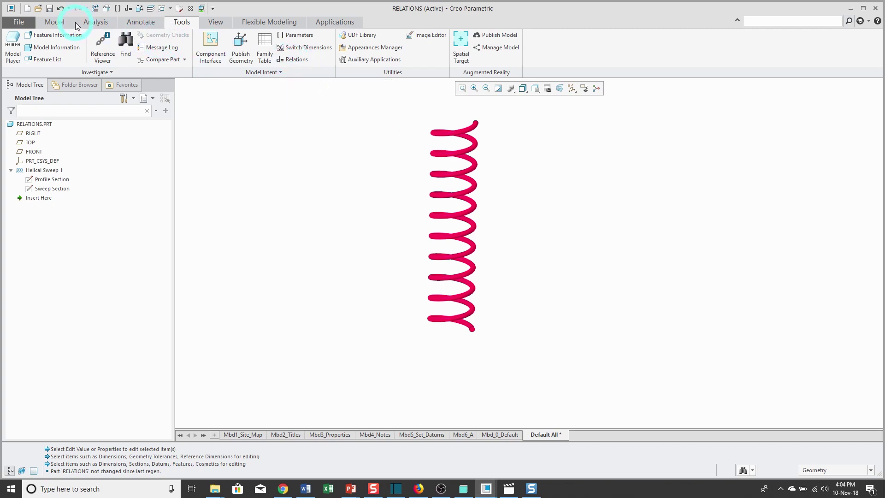
Step: Bring up the Relations dialog from the Model tab's Model Intent dropdown
click(56, 23)
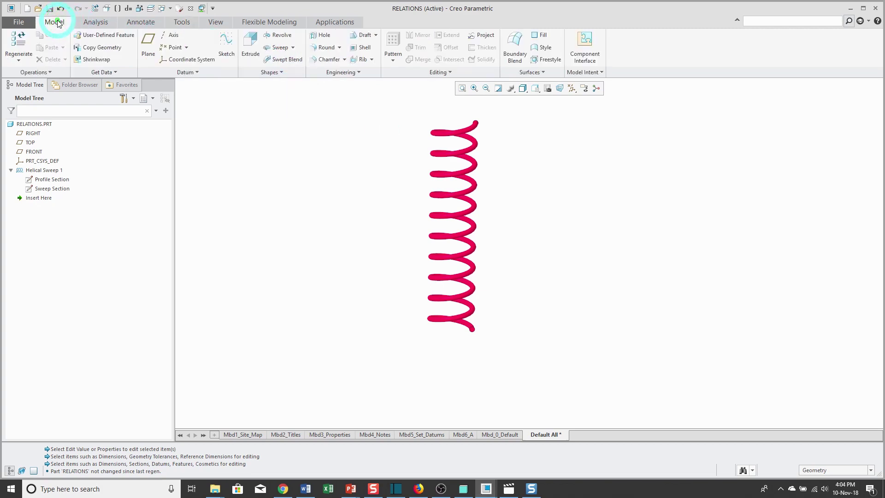
click(590, 72)
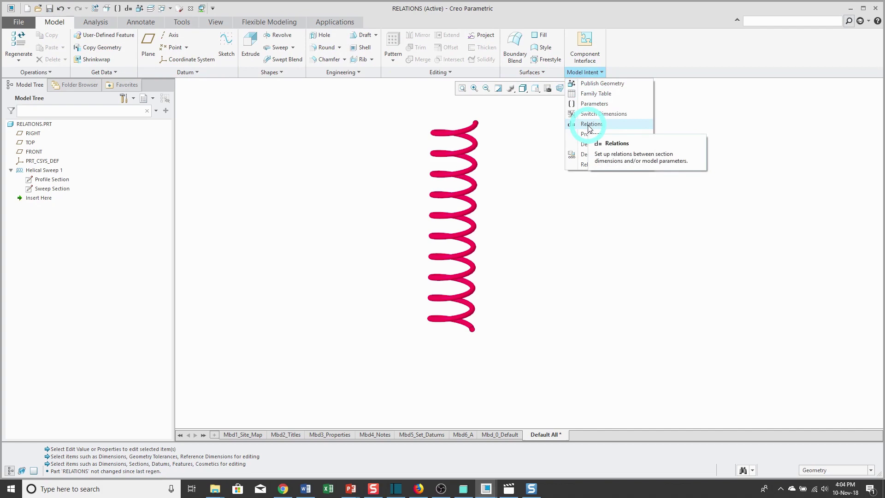
click(128, 9)
Step: Move the Relations dialog toward the screen centre and place the cursor in its text area
click(129, 9)
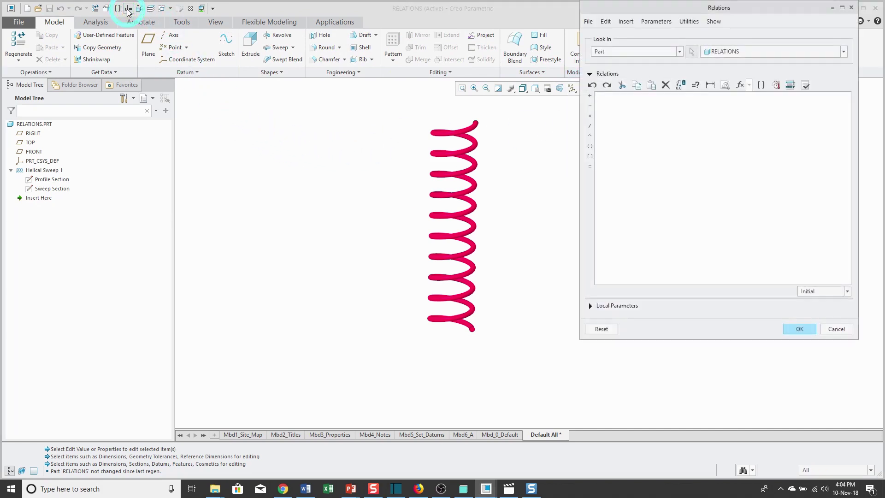
drag(688, 11, 673, 76)
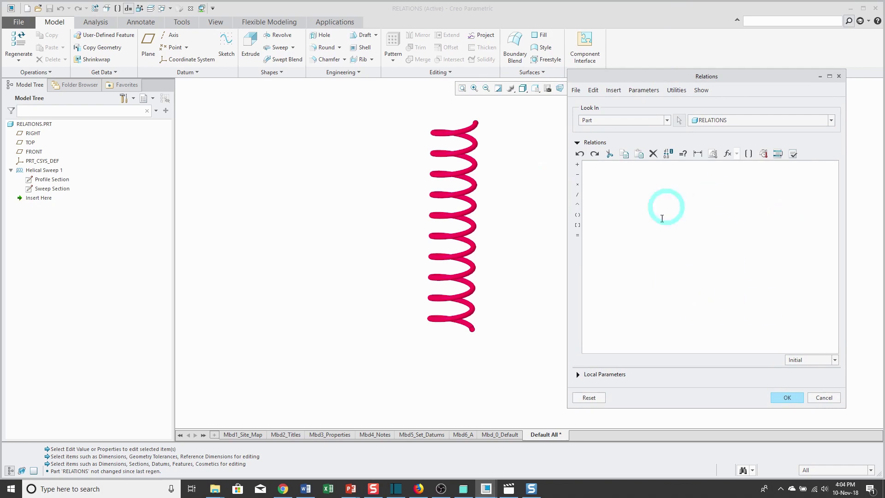
click(713, 232)
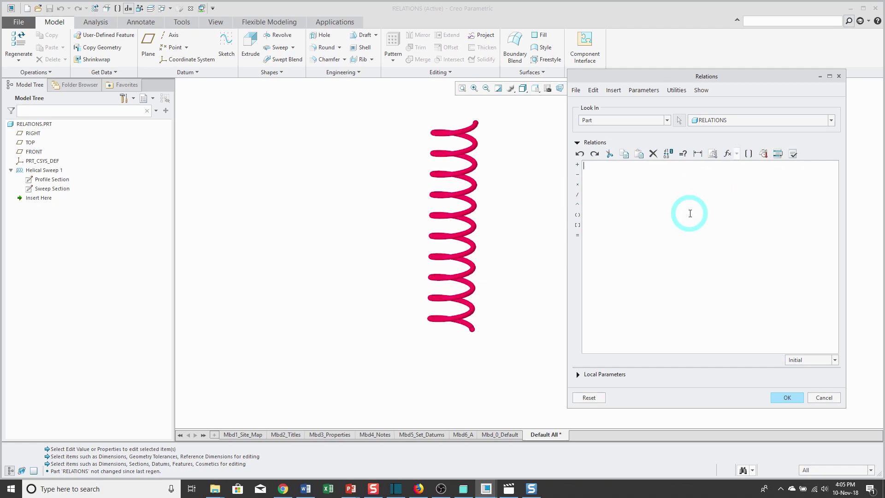
Step: Add a local parameter named COILS with value 8 in the Relations dialog
click(578, 374)
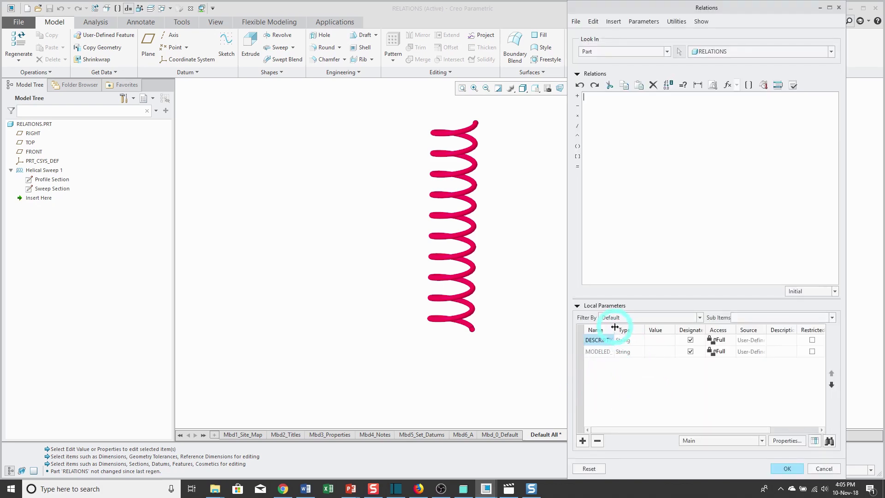
drag(615, 327, 646, 327)
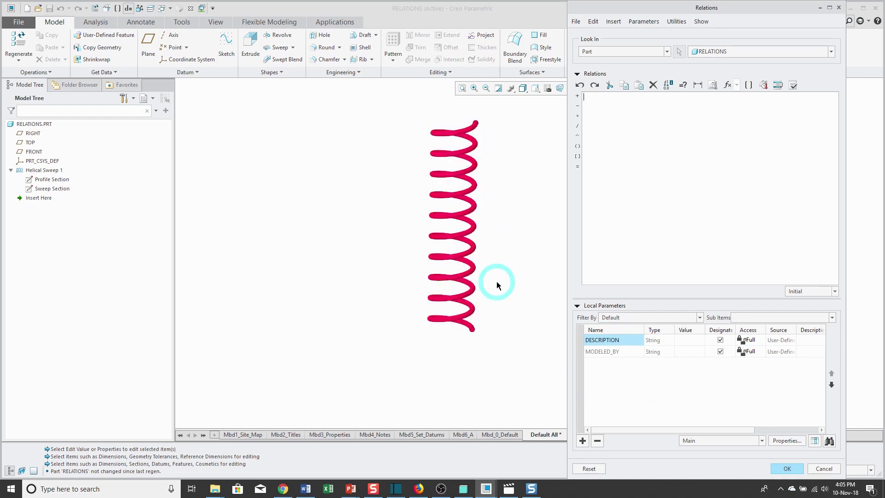
click(583, 441)
text(coils)
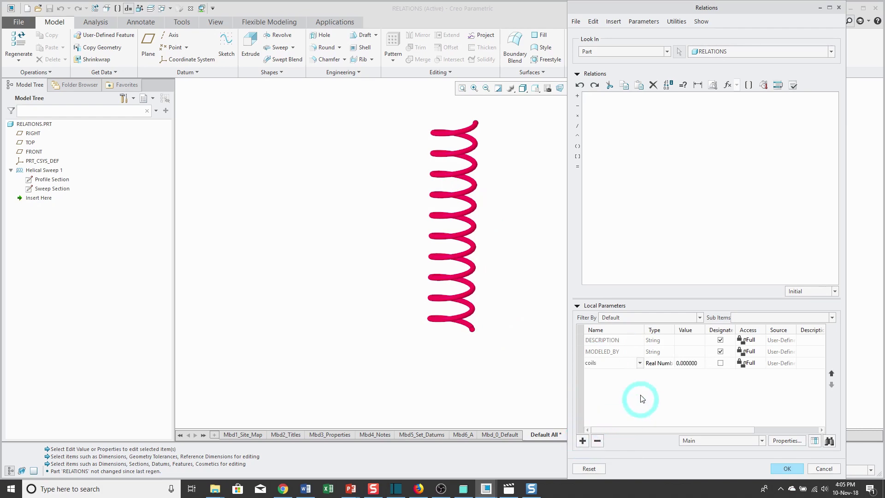
click(688, 363)
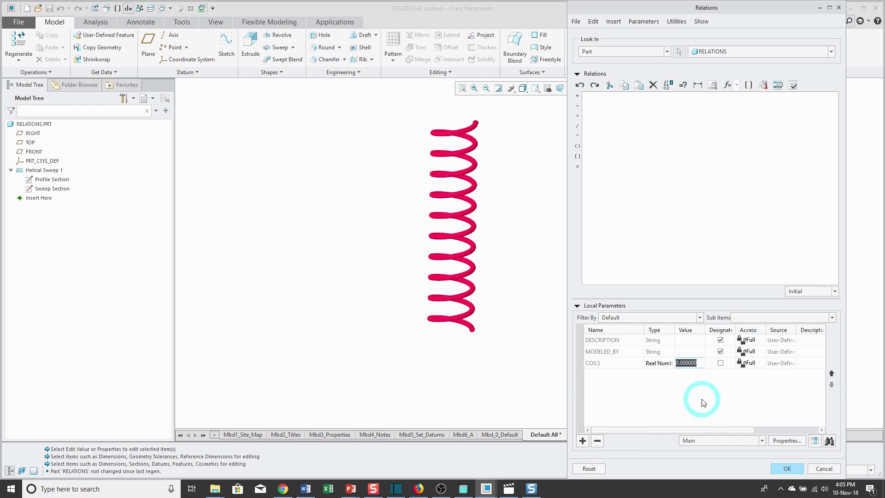
text(8)
key(Return)
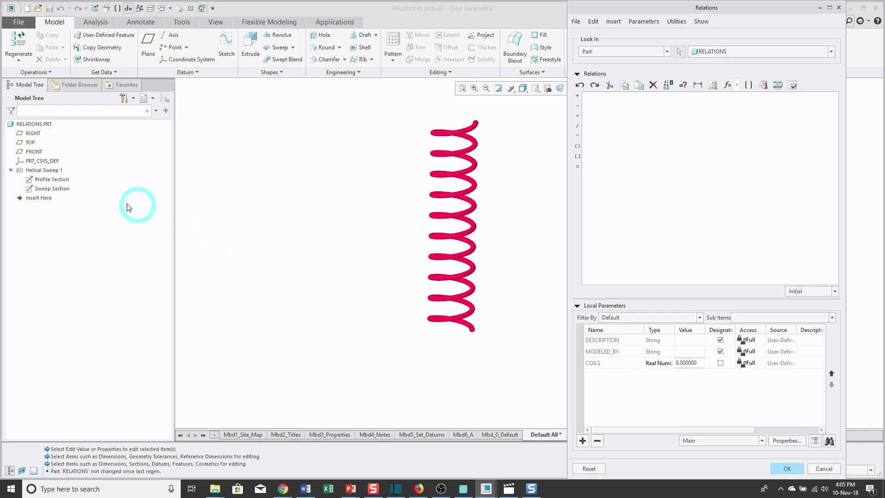
Step: Display Helical Sweep 1's profile and sweep section dimensions on the spring
click(62, 181)
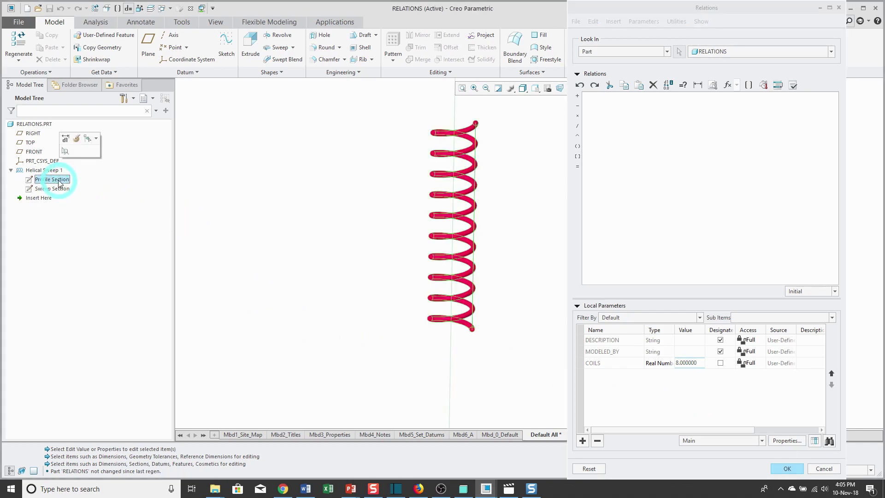
click(48, 172)
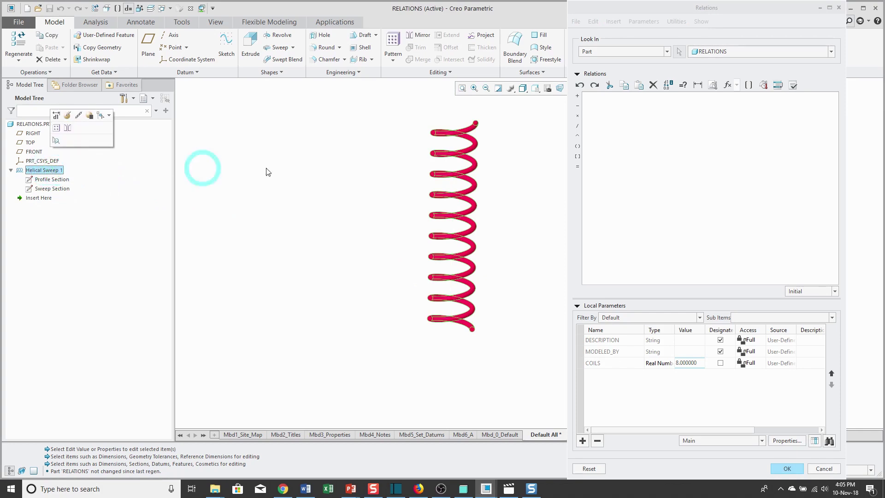
click(615, 121)
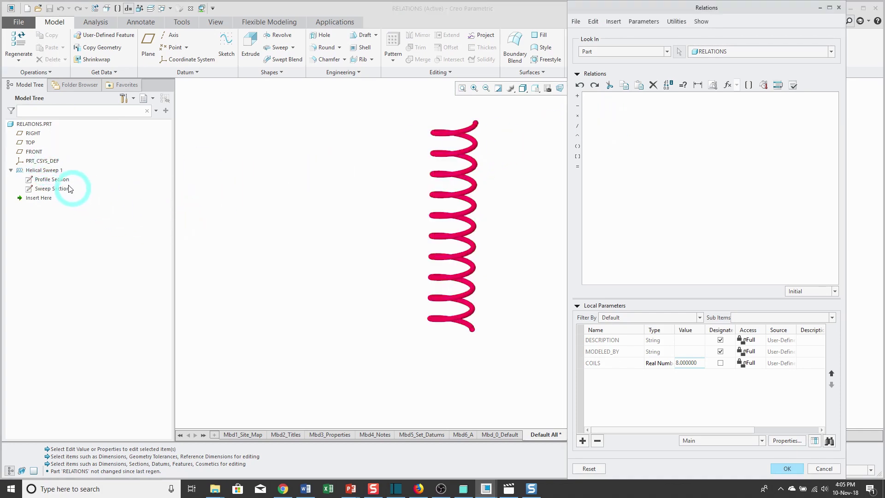
click(50, 170)
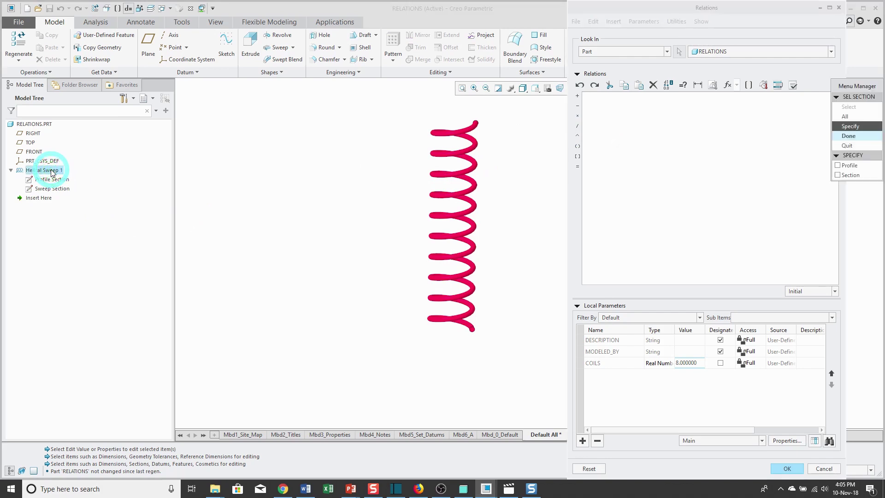
click(801, 130)
drag(875, 88, 536, 144)
click(520, 300)
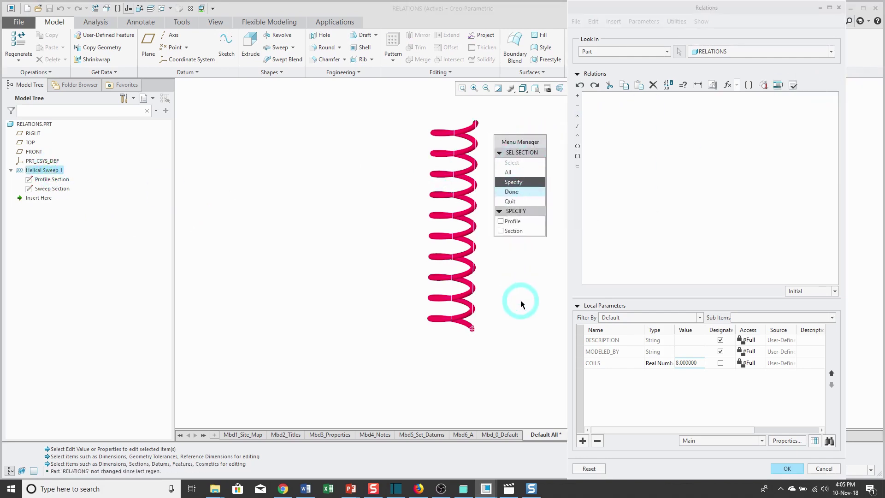
click(512, 222)
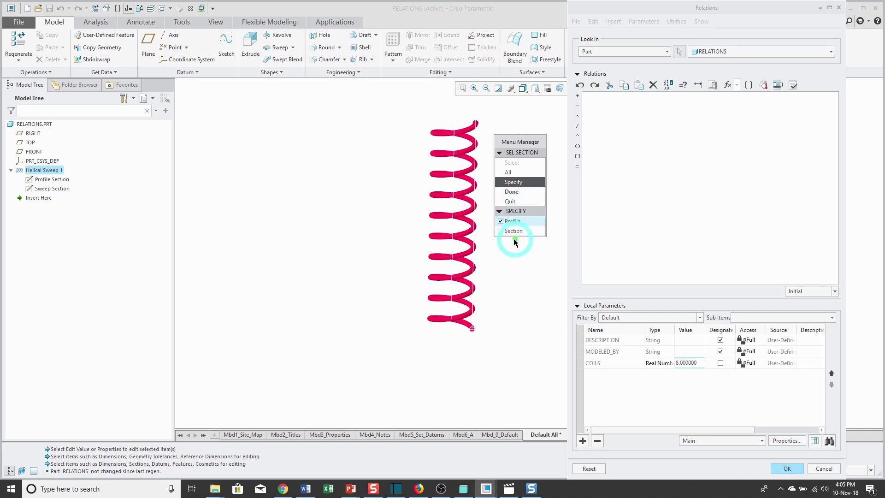
click(501, 231)
click(522, 193)
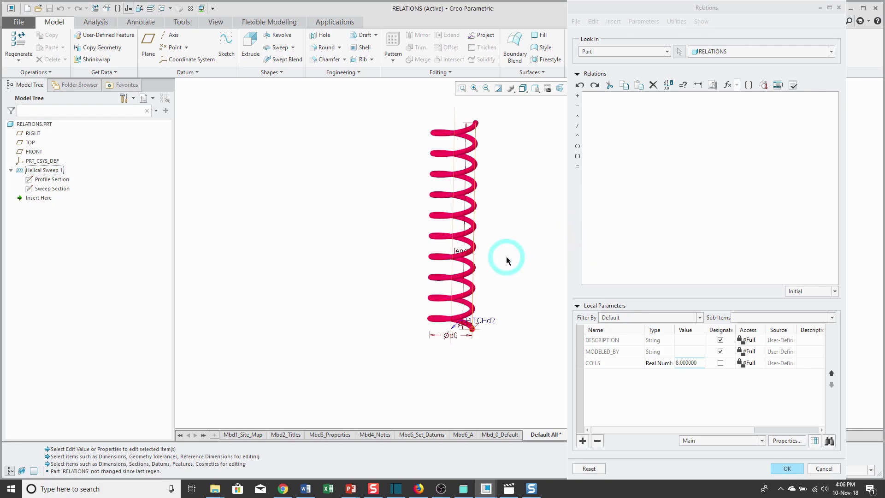
Step: Pick the pitch dimension d2 from the model as the first relation entry
mouse_move(505, 256)
middle_down()
mouse_move(517, 246)
mouse_move(513, 265)
middle_up()
click(540, 305)
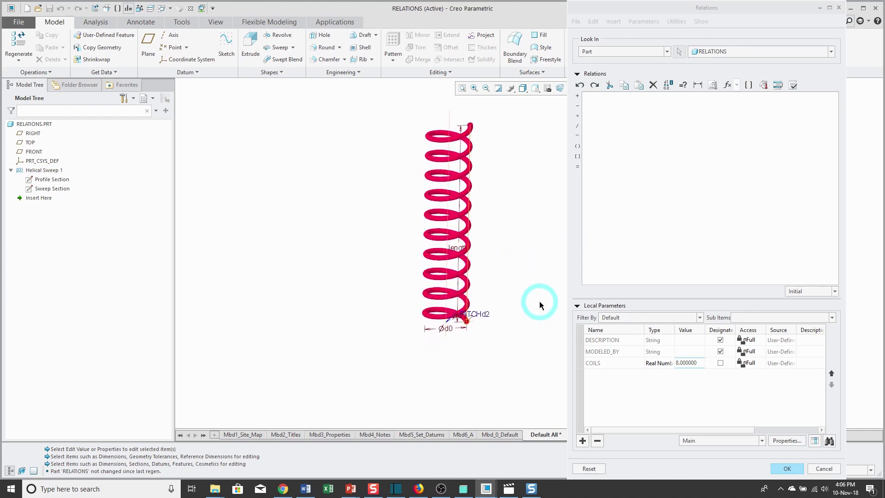
click(487, 315)
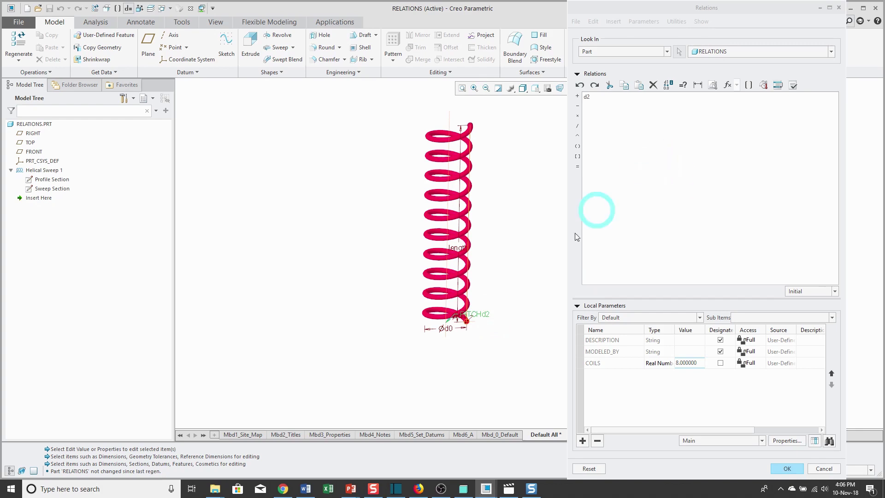
Step: Add the comment '/* control the pitch as a function of the coils parameter' above d2
click(619, 110)
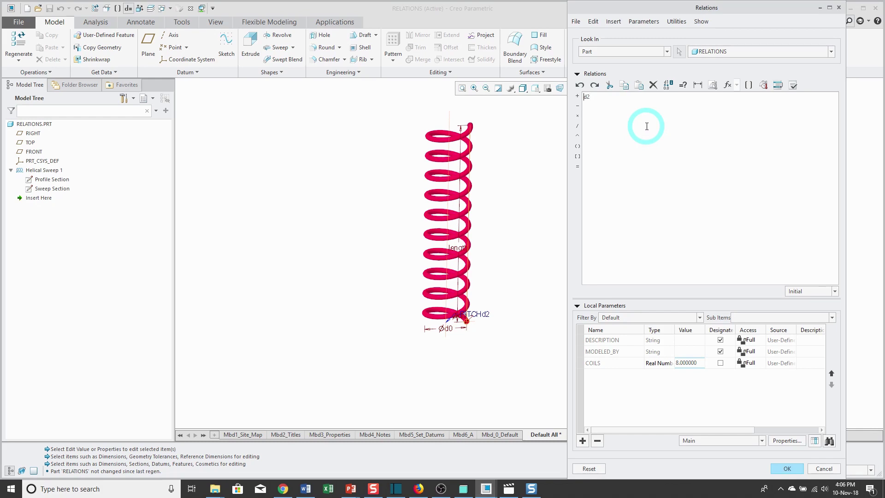
key(Return)
text(ontrol the pitch as a function of the coils )
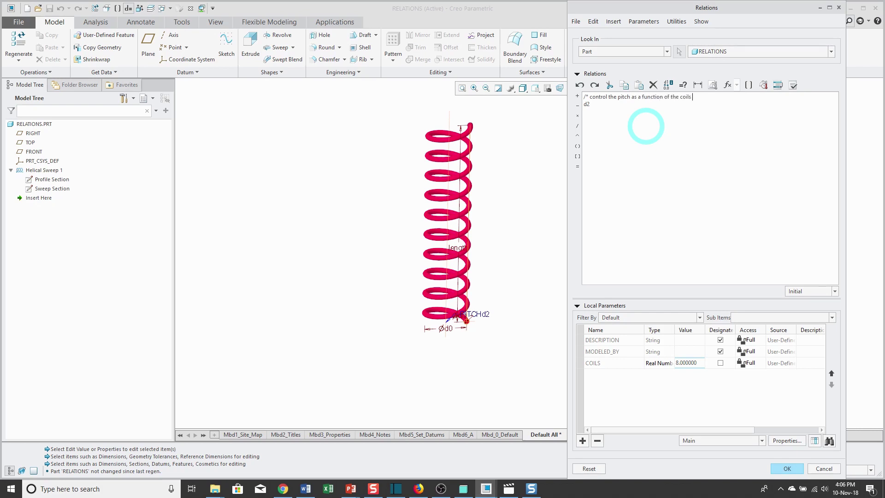
text(parameter)
Step: Complete the relation d2 = length / COILS, inserting length and the COILS parameter
click(640, 116)
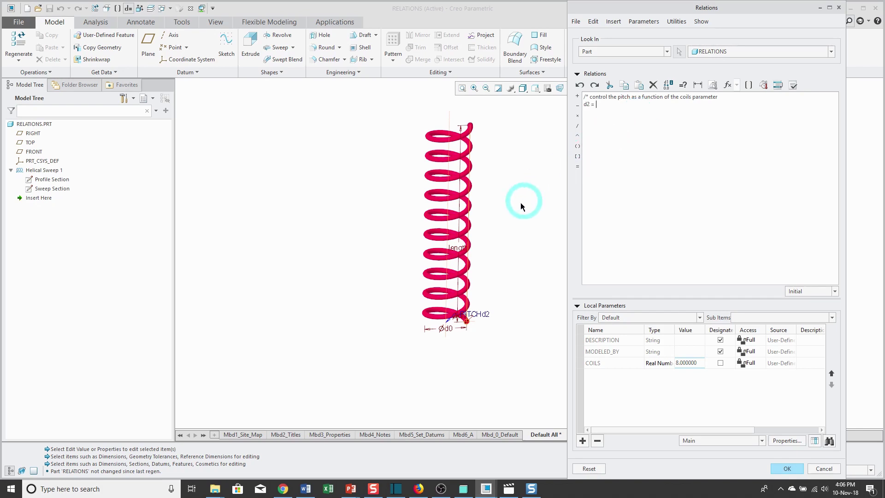
click(458, 252)
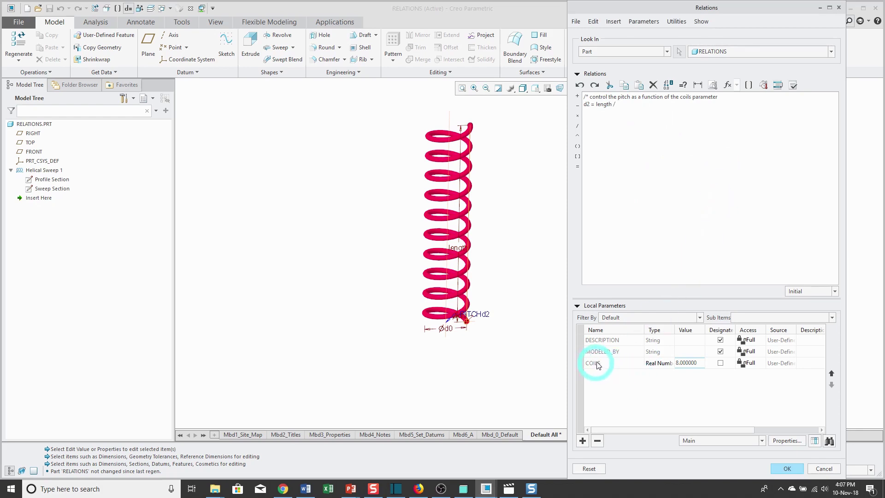
click(749, 88)
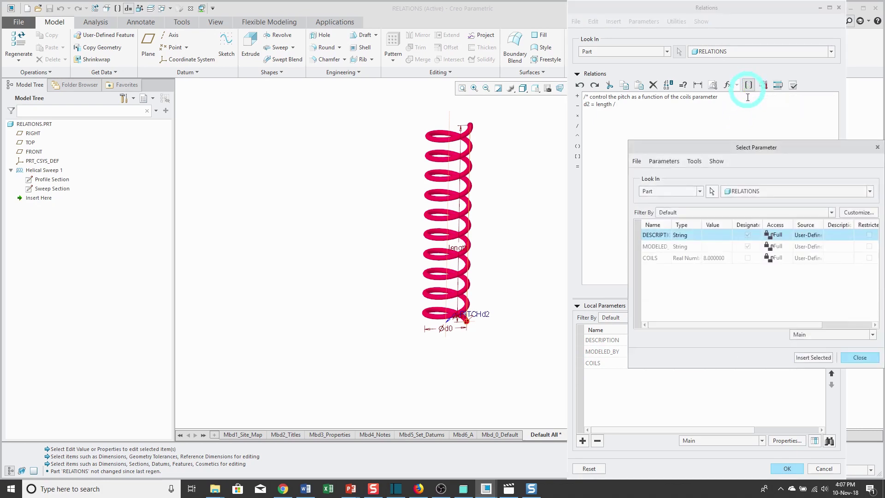
drag(751, 144, 698, 144)
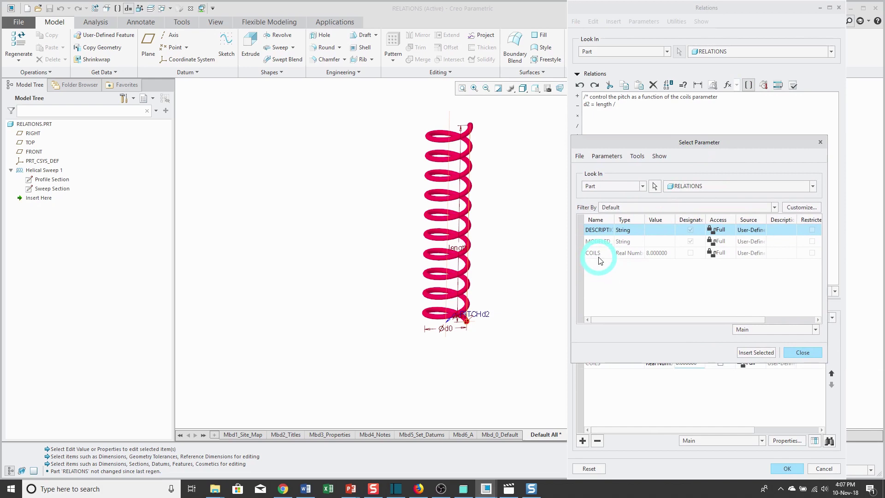
click(596, 252)
click(764, 352)
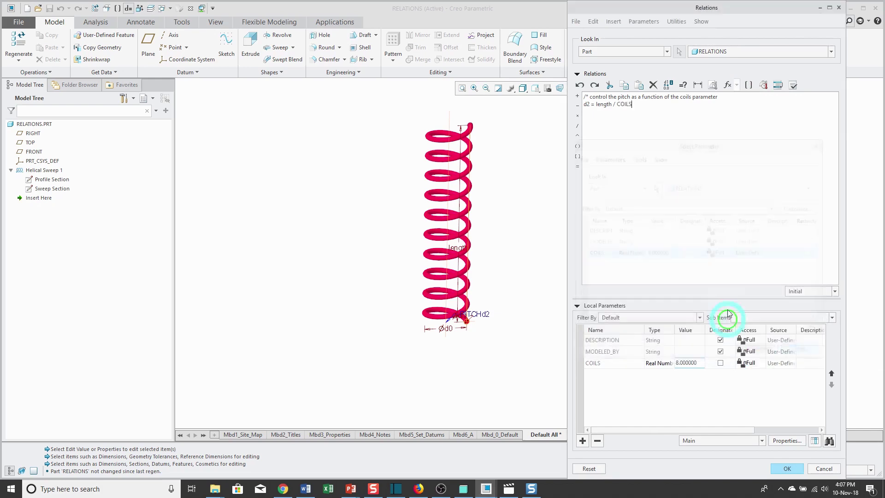
click(699, 188)
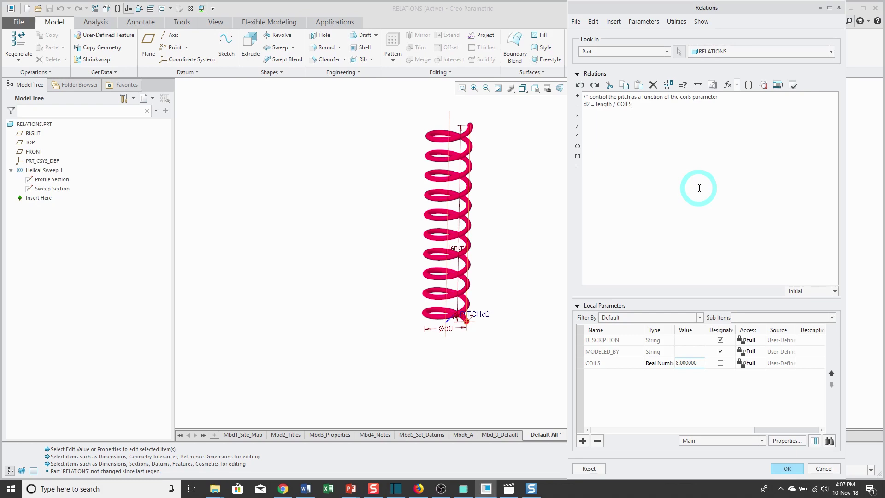
Step: Apply the pitch relation, set COILS to 12 in Parameters, and regenerate the spring
click(787, 468)
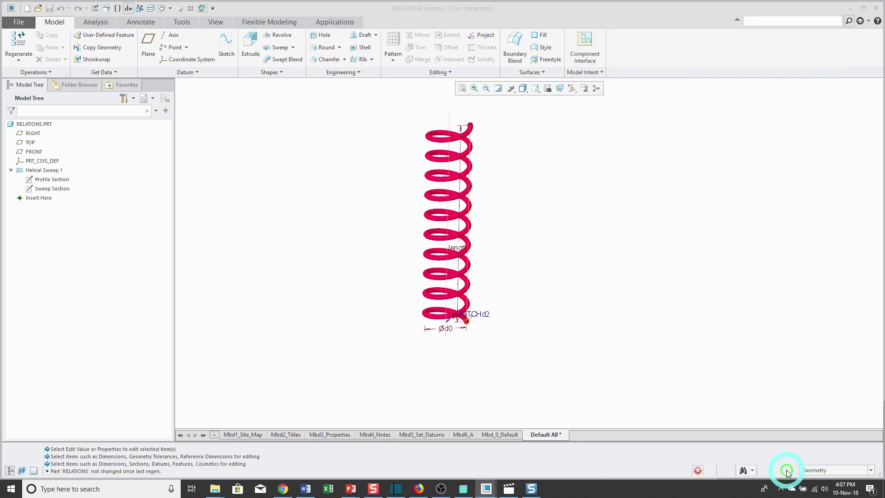
click(17, 44)
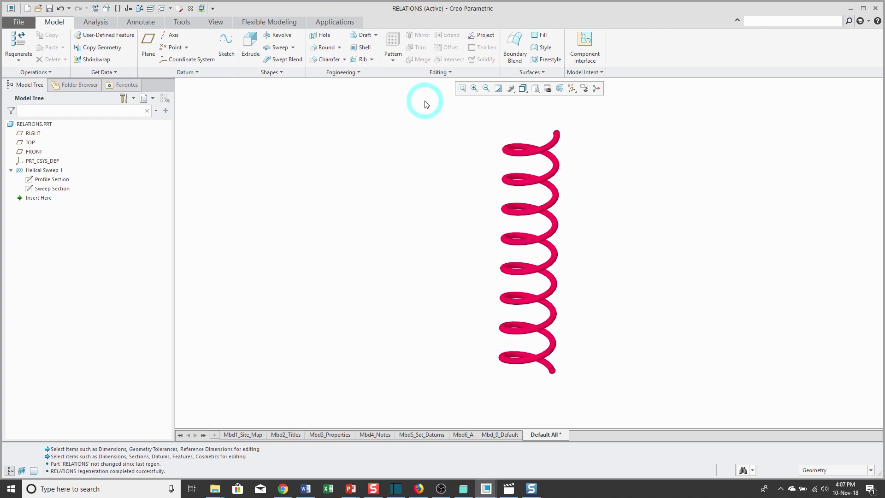
click(118, 8)
click(681, 127)
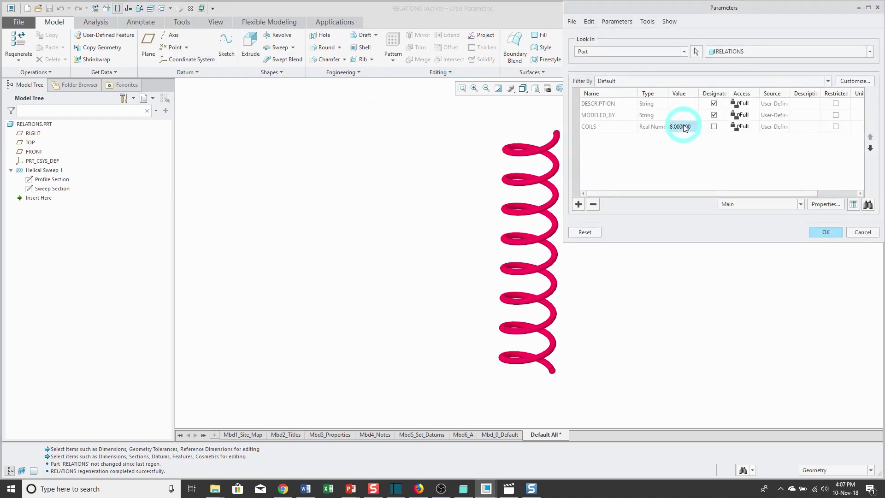
text(12)
key(Return)
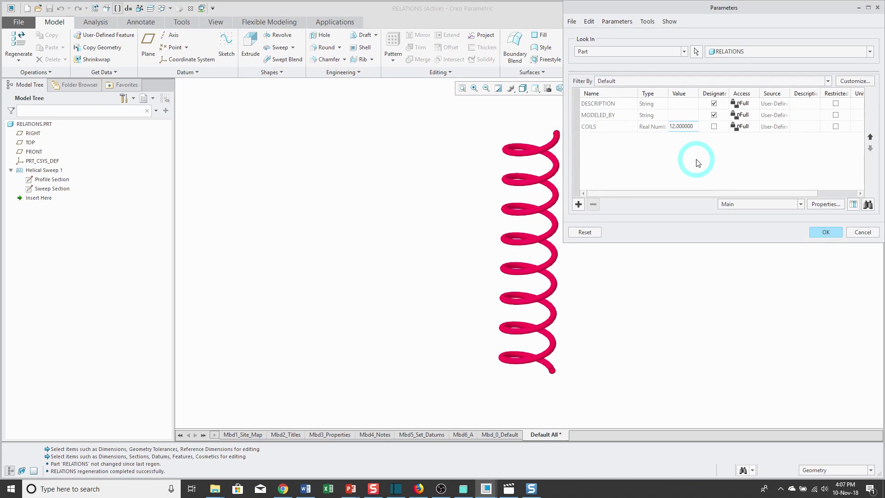
click(825, 231)
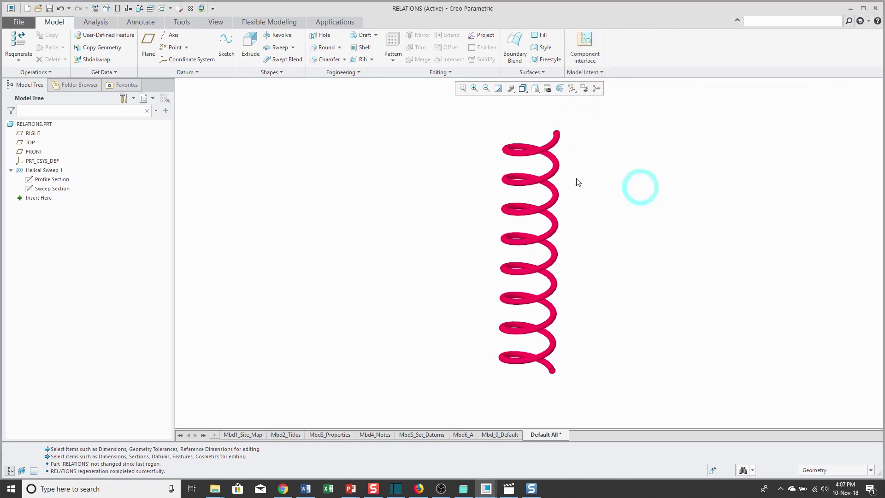
click(20, 46)
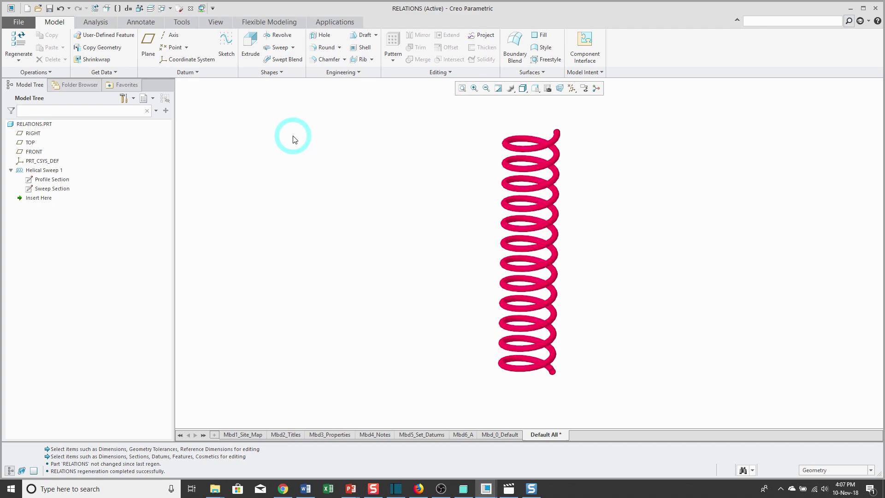
Step: Reopen the Relations editor and add the comment 'ensure that the diameter is always greater than 2' after d2 = length / COILS
click(129, 8)
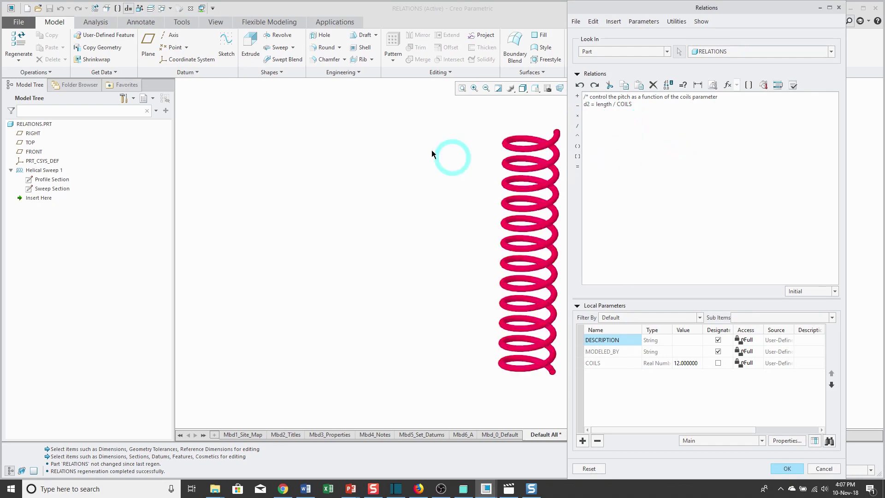
click(396, 126)
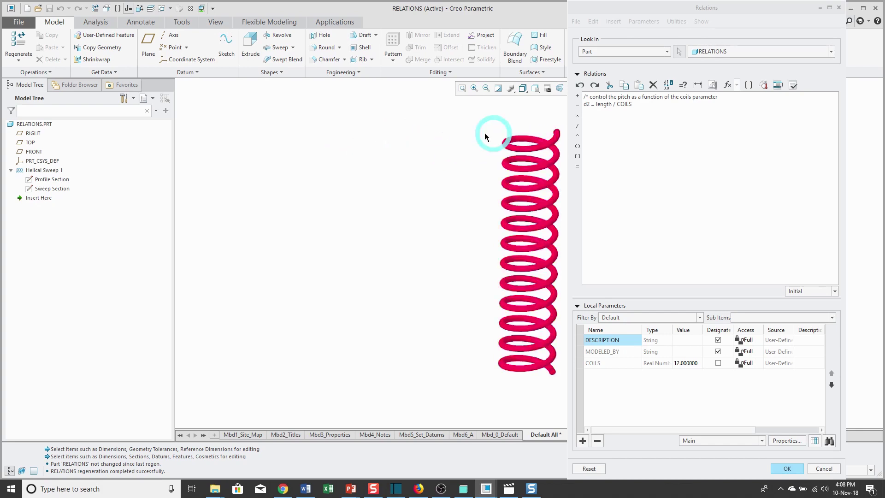
click(675, 113)
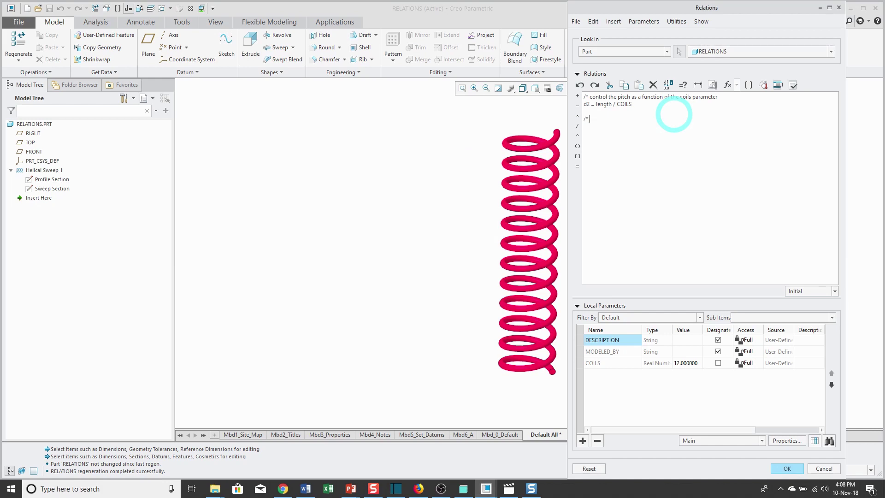
text(ensure that the diameter is always greater than 2)
click(636, 137)
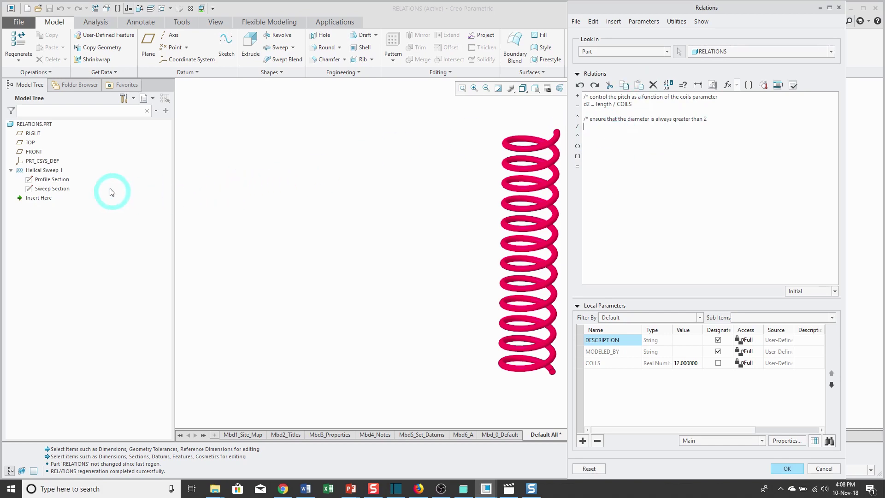
Step: Show the Profile Section's dimensions, insert the diameter d0, and write the relation d0 >= 2
click(60, 180)
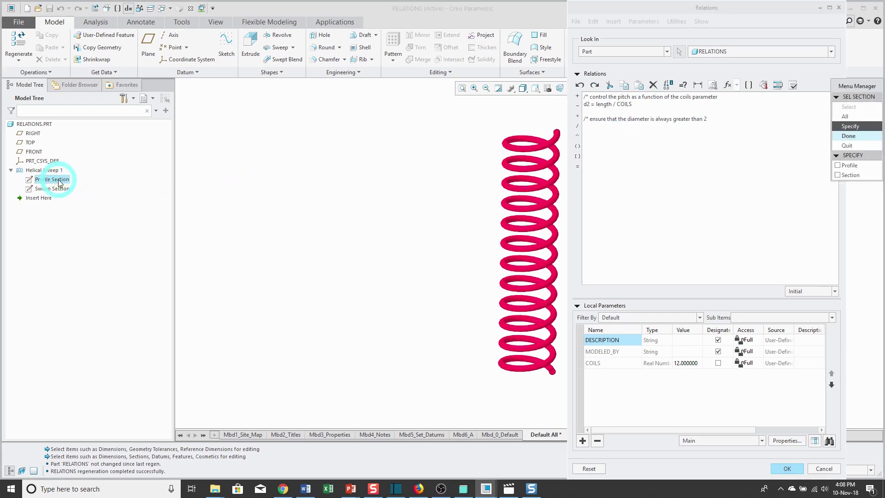
click(850, 165)
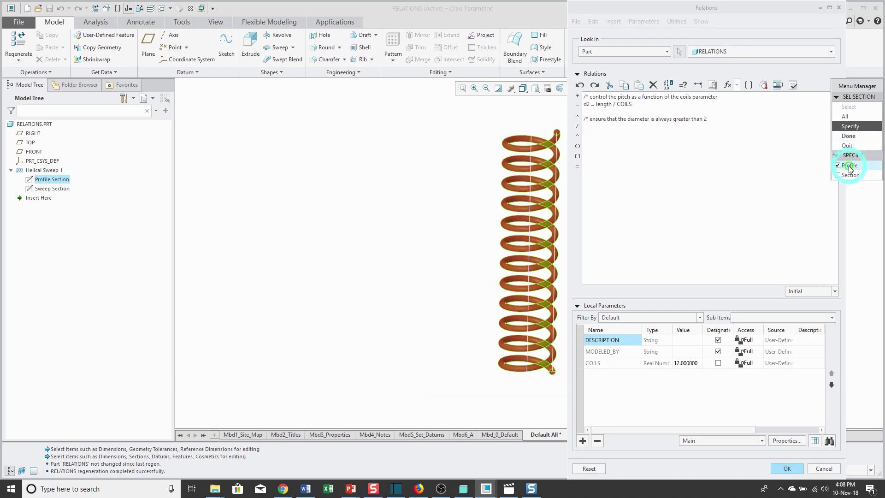
click(849, 138)
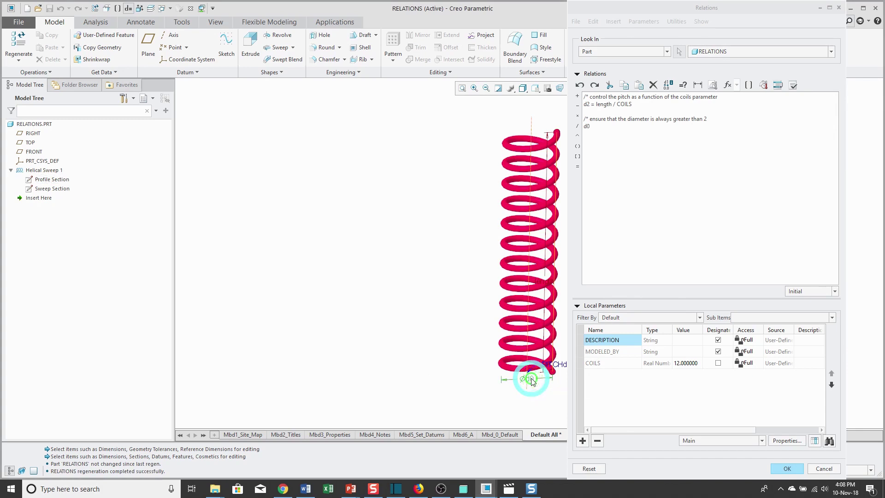
click(709, 236)
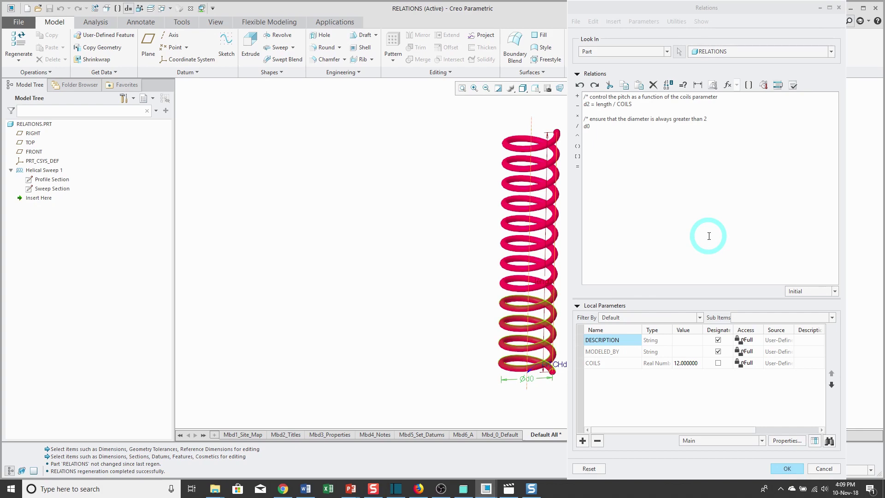
click(662, 157)
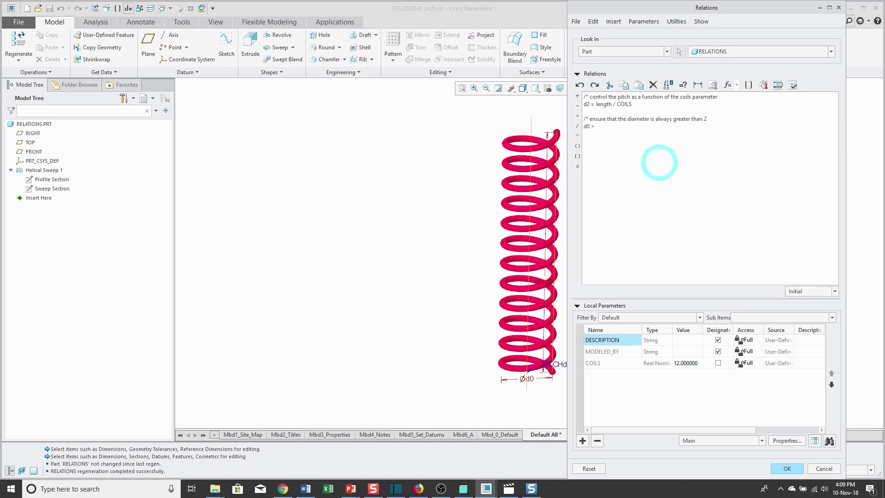
text(>= 2)
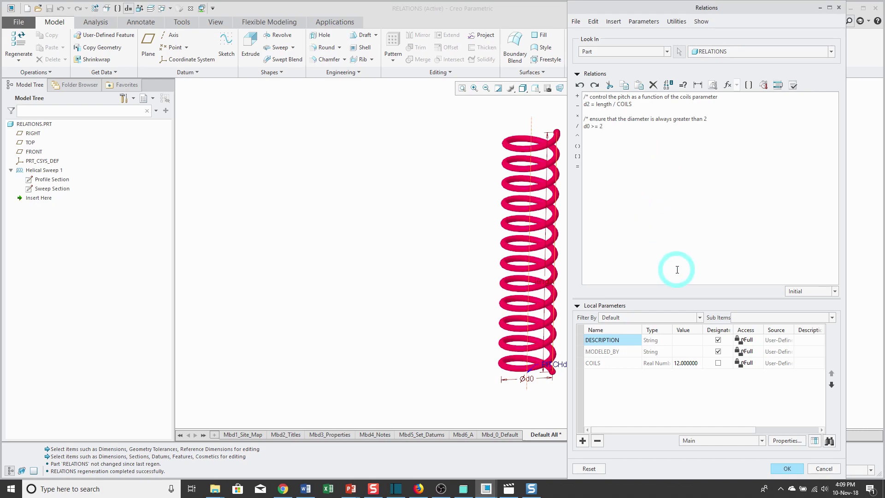
Step: Apply the relations and switch the display to show dimension values instead of symbols
click(787, 468)
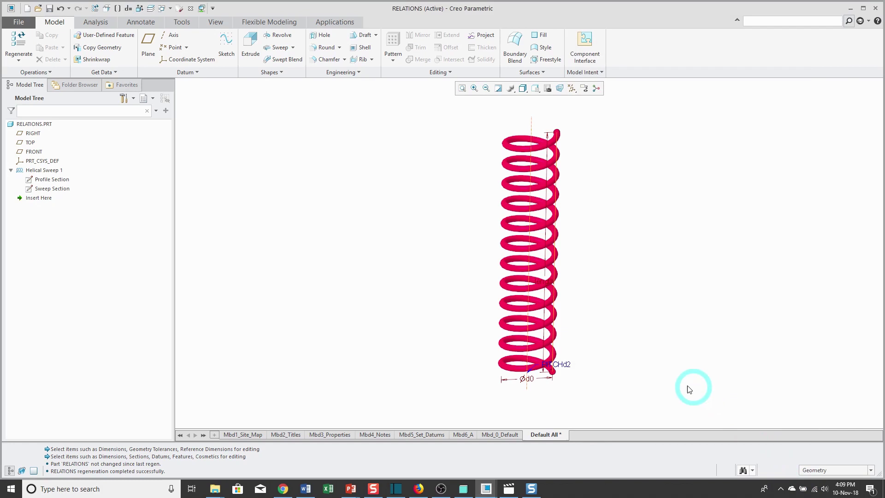
click(182, 21)
click(297, 47)
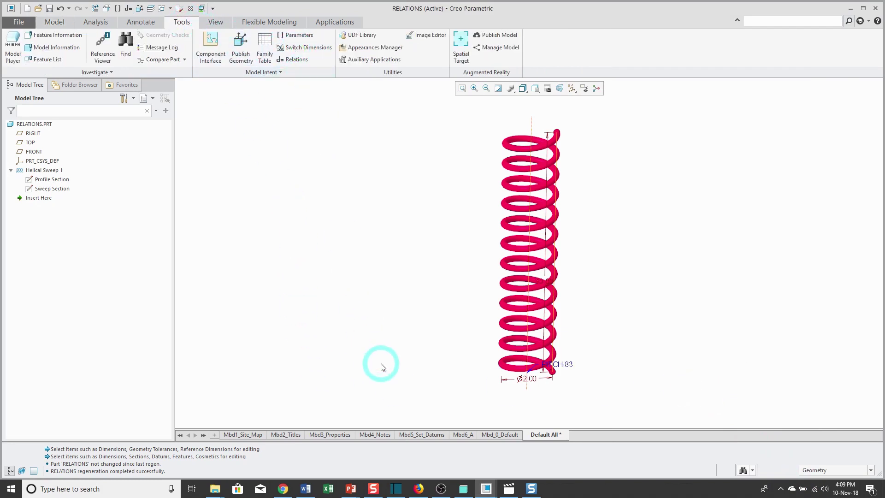
Step: Change the profile section's 2.00 diameter dimension to 1.5
click(527, 380)
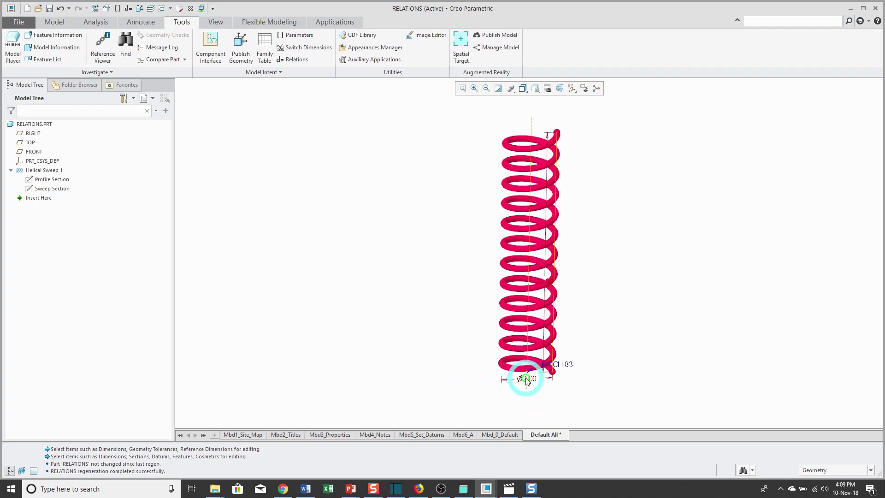
click(51, 180)
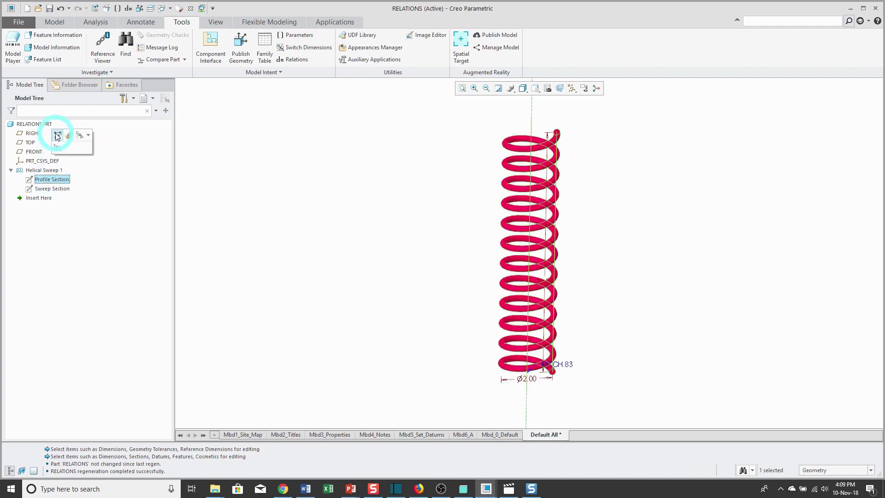
click(58, 135)
click(529, 402)
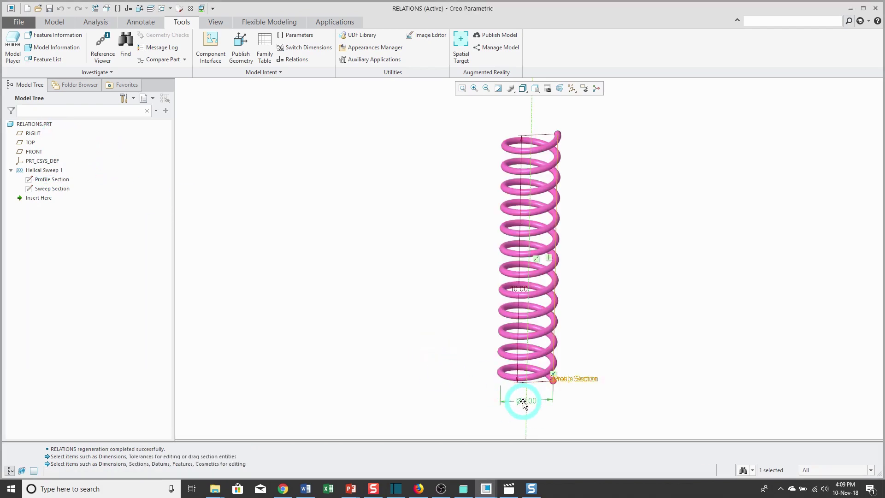
double_click(523, 402)
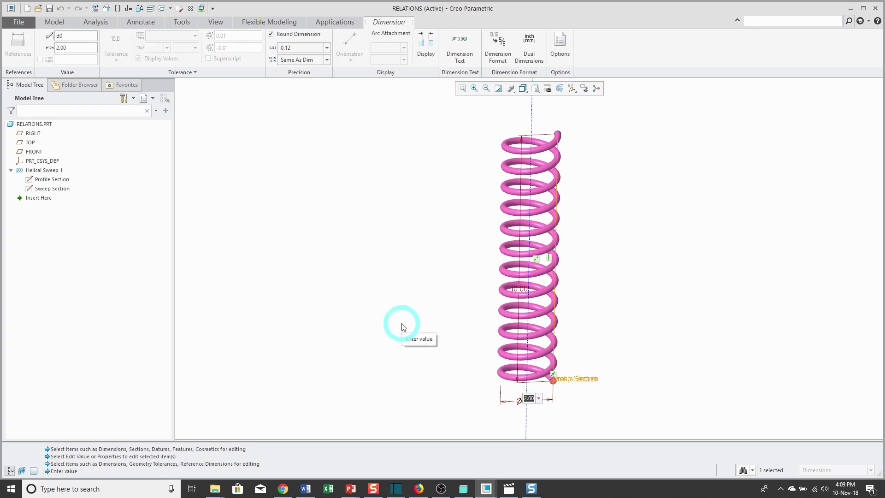
text(1.5)
key(Return)
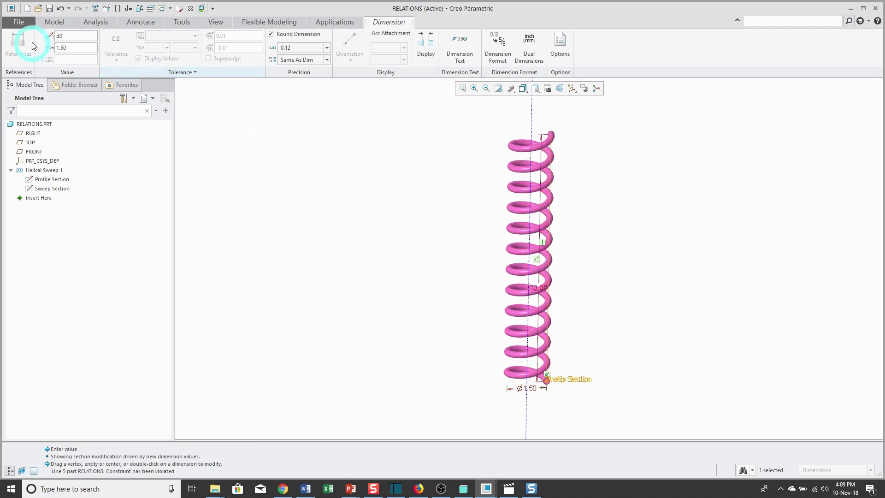
click(51, 22)
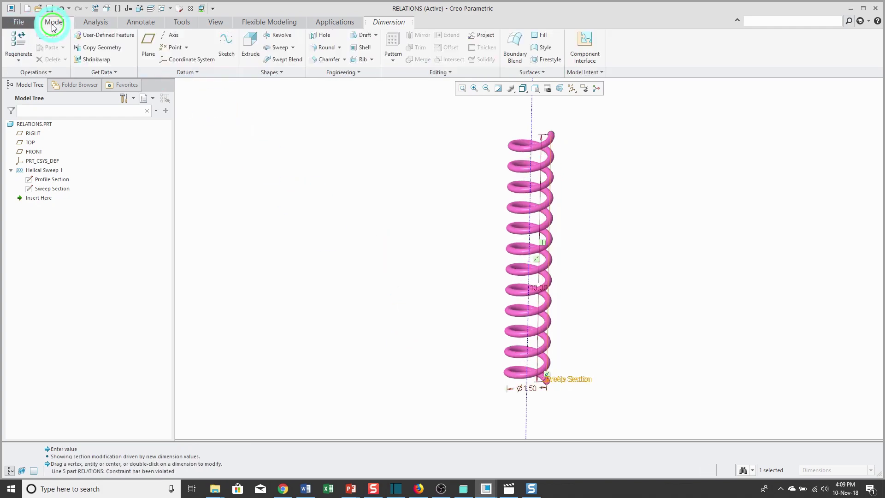
Step: Regenerate the spring, continuing despite the violated d0 >= 2 constraint, and close the report
click(25, 43)
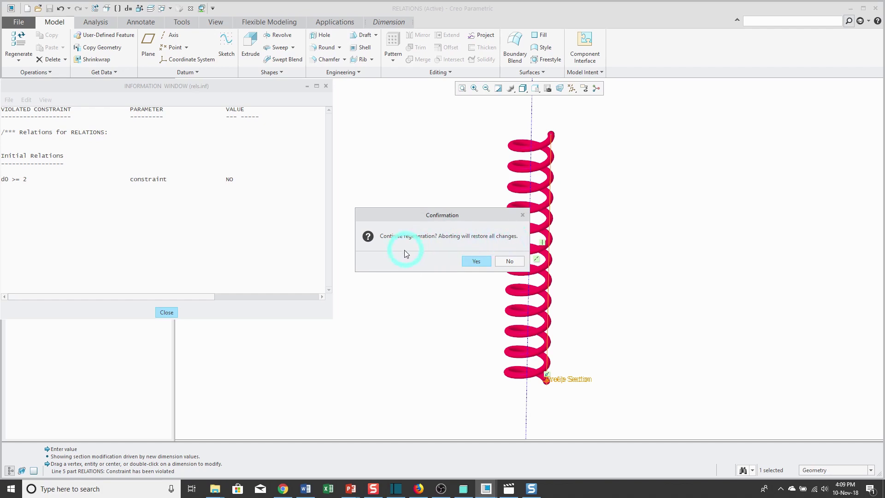
click(480, 261)
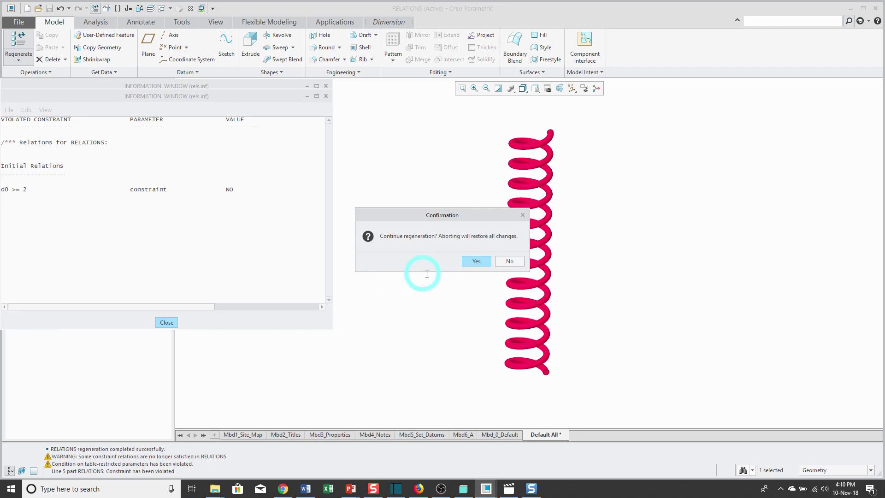
click(475, 261)
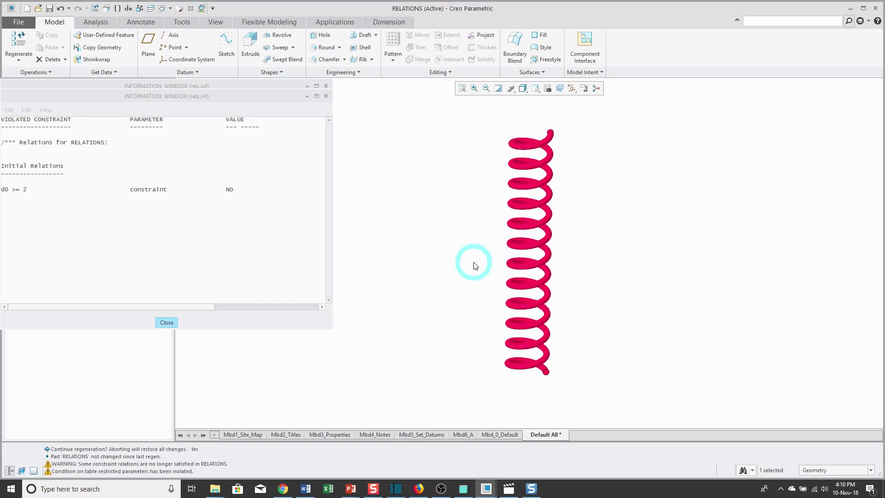
click(167, 322)
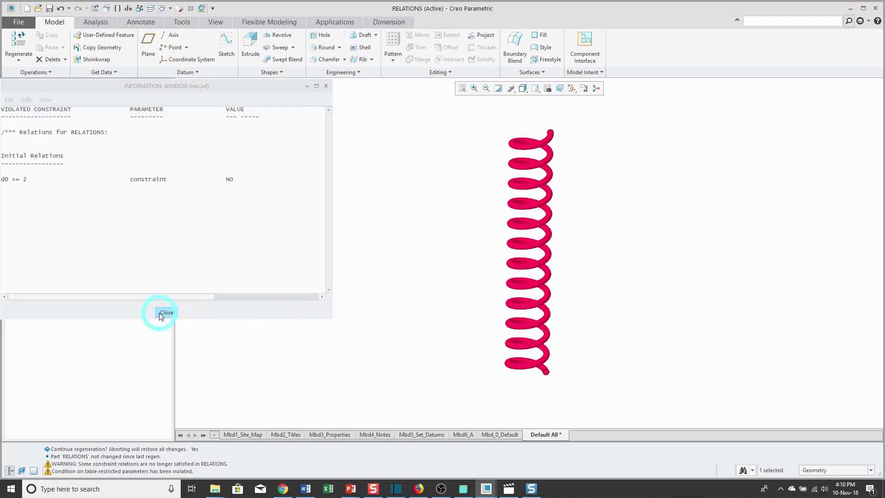
Step: Close the remaining violated-constraint report and bring up the model intent tools
click(159, 311)
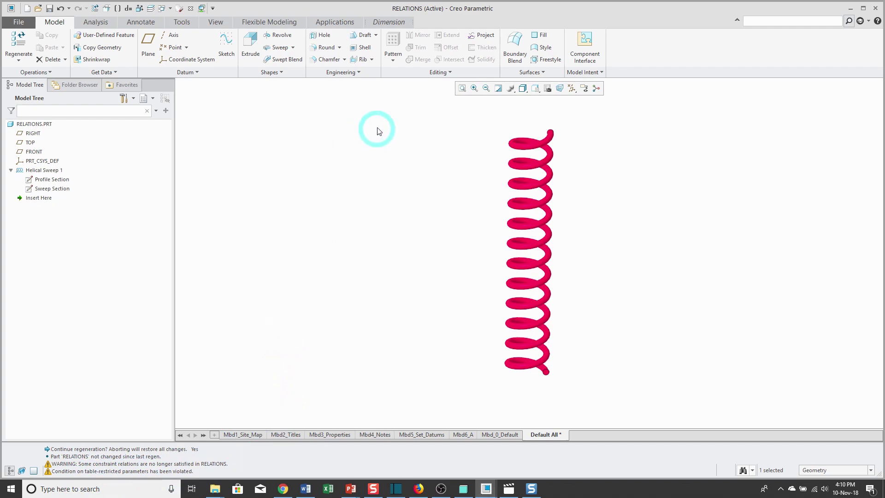
click(598, 73)
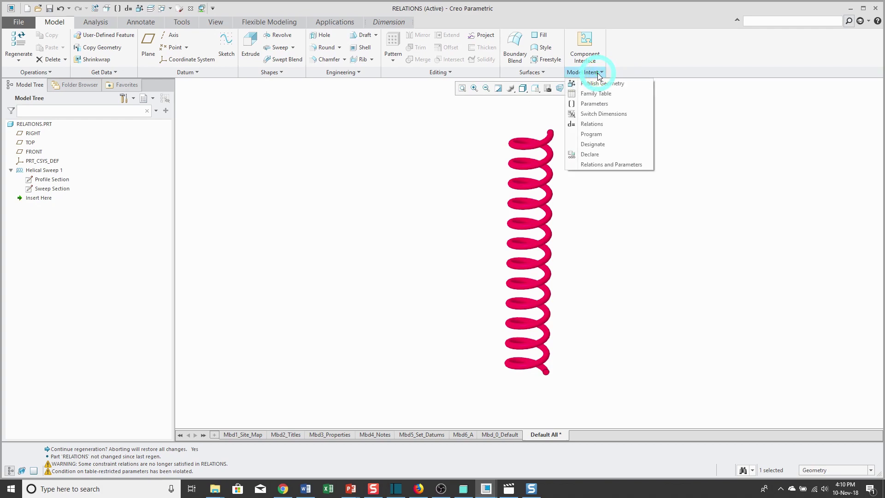
Step: Comment out the d0 >= 2 relation with /* and verify the relations pass
click(604, 124)
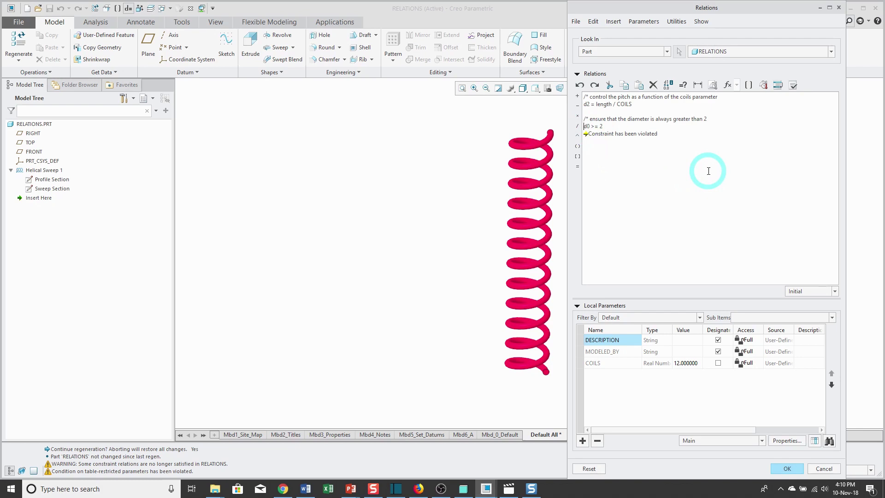
text(/*)
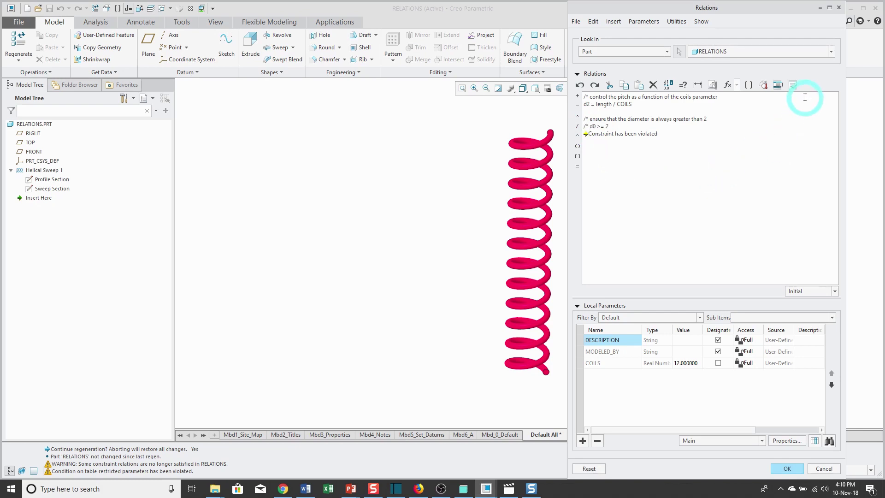
click(794, 85)
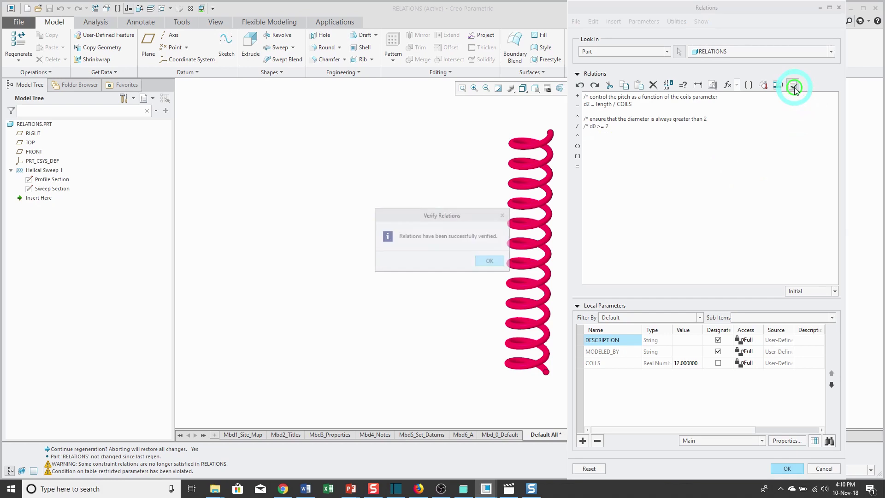
click(491, 262)
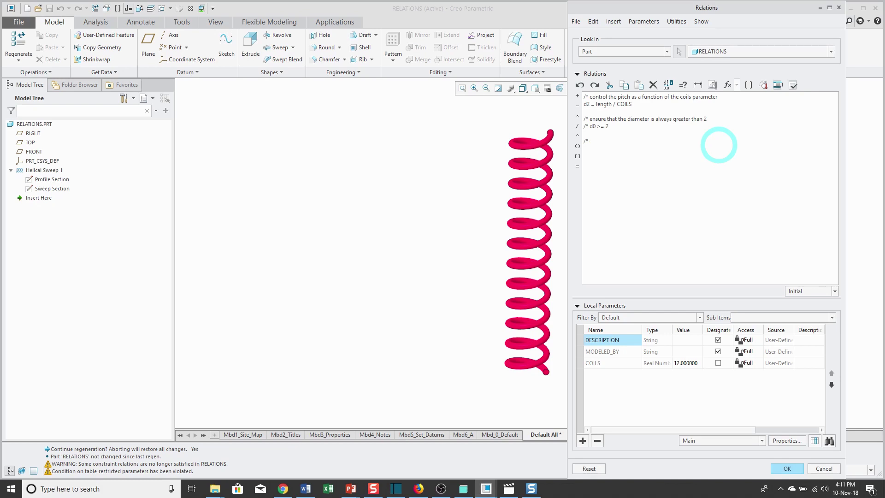
Step: Add the comment 'control section diameter as a function of spring length' and the condition if length > 8
text(control section diameter as a function of spring length)
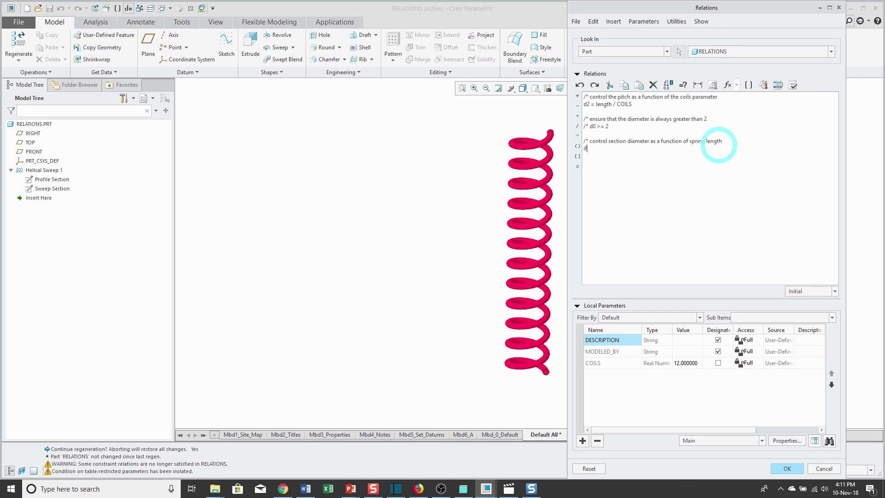
click(59, 180)
click(851, 174)
click(849, 165)
click(838, 156)
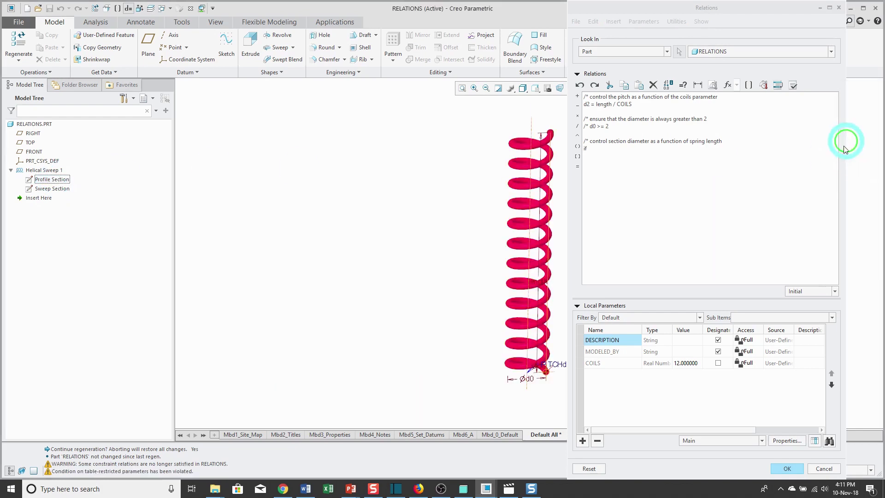
click(531, 280)
click(635, 149)
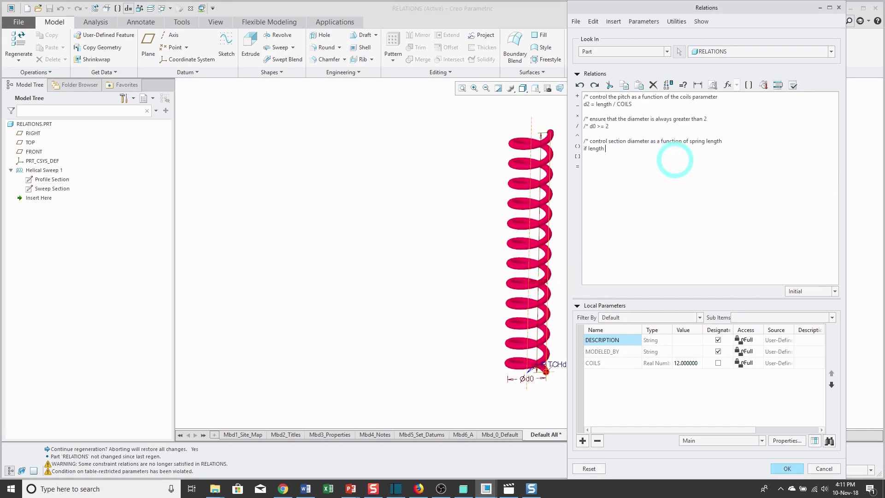
text(> 8)
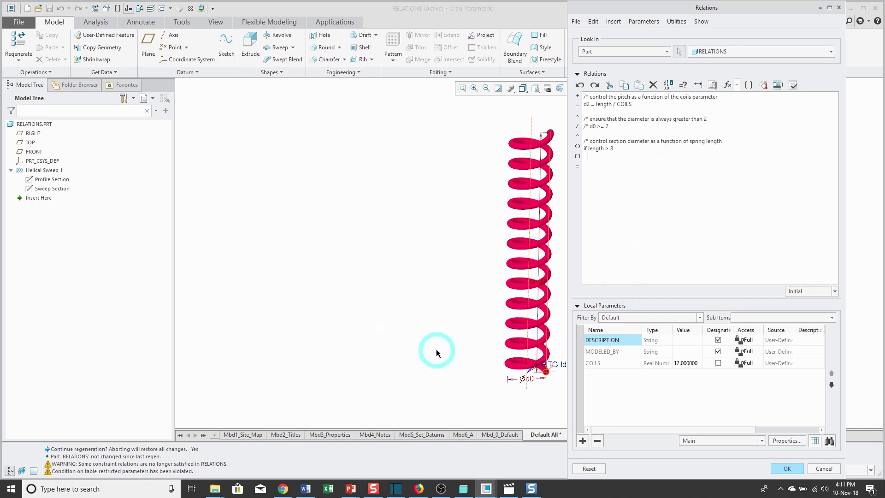
Step: Complete the conditional with dia = 0.5, else dia = 0.25, and endif
scroll(481, 364, down, 5)
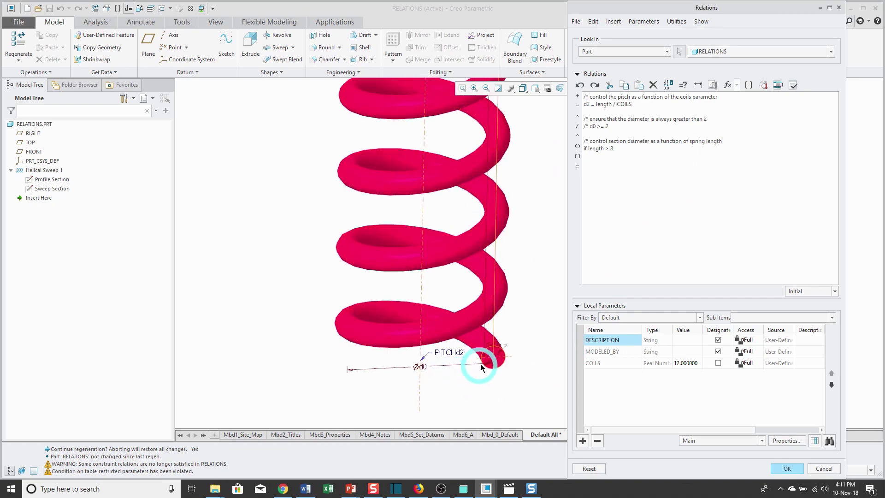
scroll(481, 364, down, 3)
text(dia)
click(507, 337)
click(682, 200)
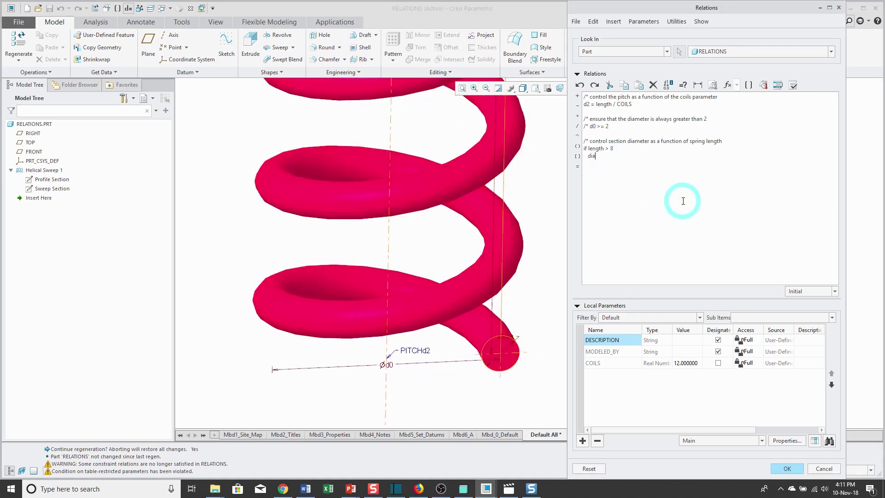
text(= 0.5 )
text(else   )
text(dia)
text( = )
text(0)
text(.25)
key(Return)
text(endif)
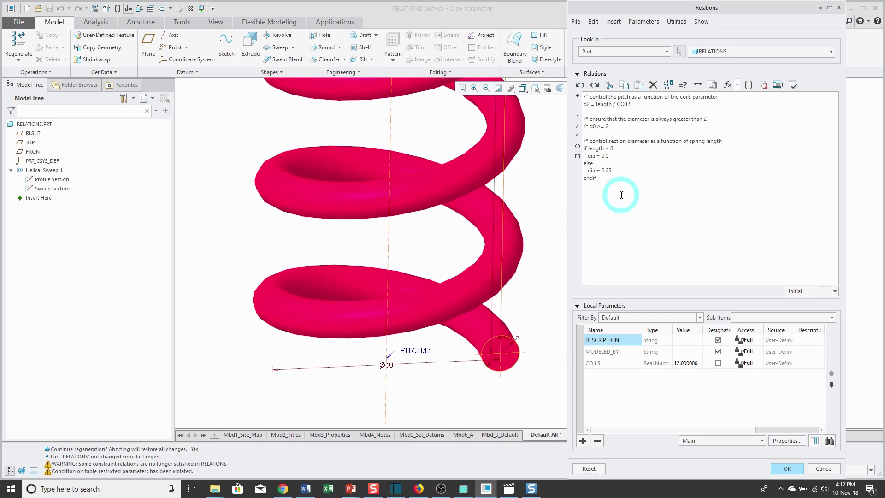
Step: Verify the if/else relation and confirm it passes
click(794, 86)
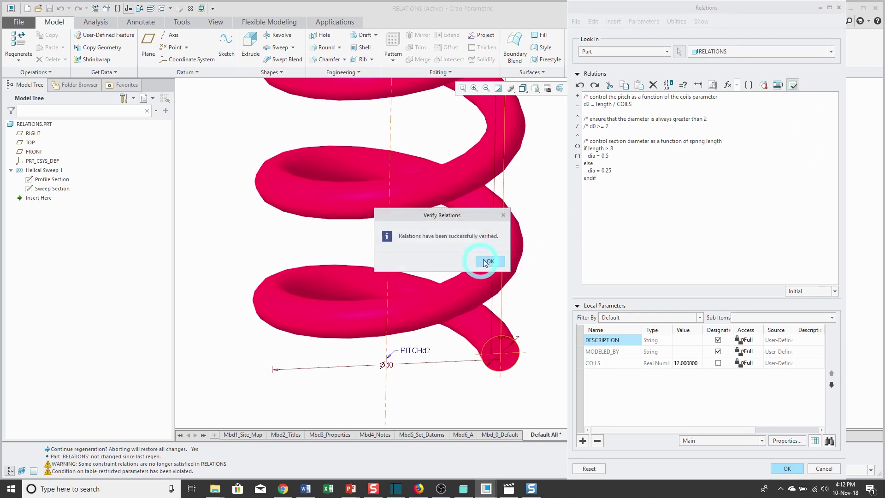
click(489, 261)
click(743, 180)
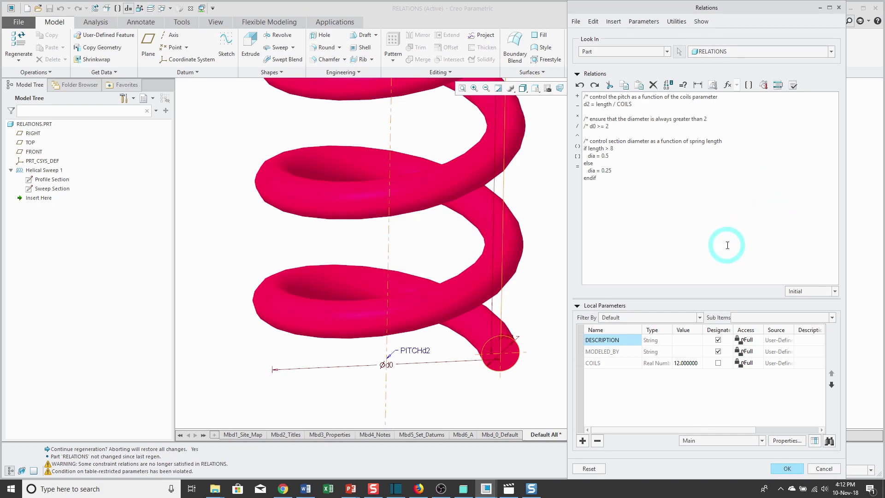
Step: Close the Relations editor with OK and regenerate the spring model
click(787, 469)
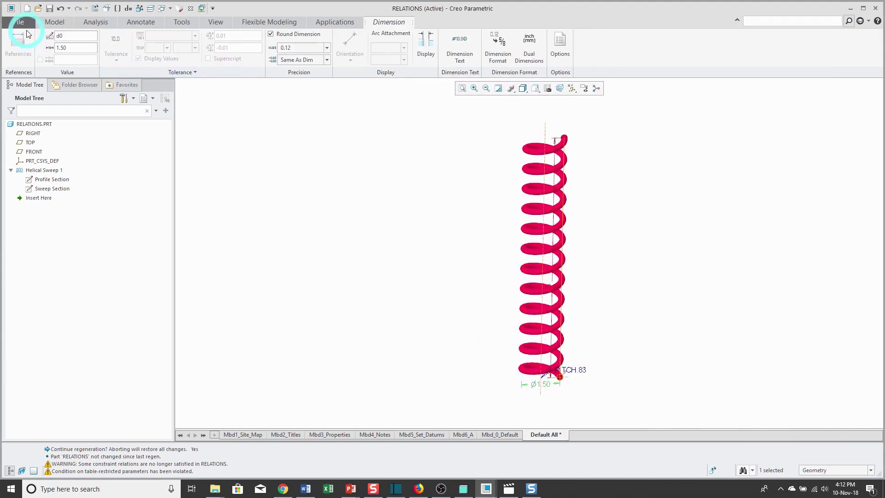
click(53, 22)
click(19, 41)
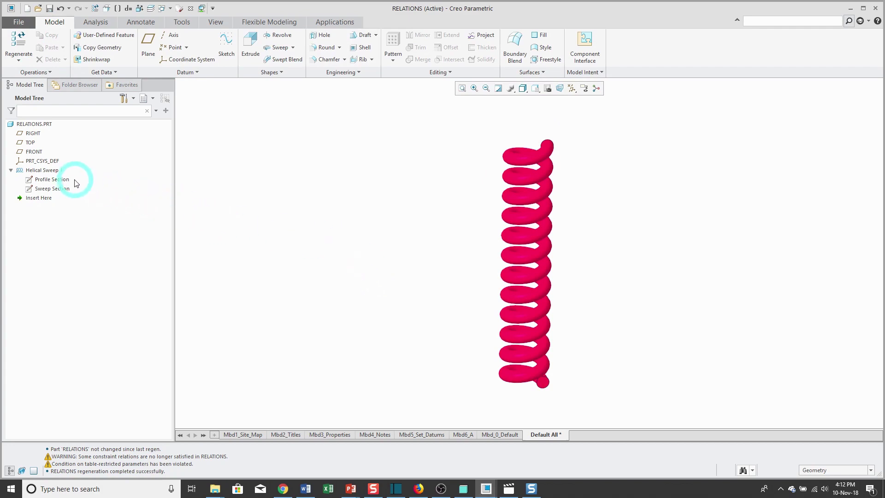
Step: Change the spring's length dimension from 10.00 to 6 and regenerate the part
click(53, 181)
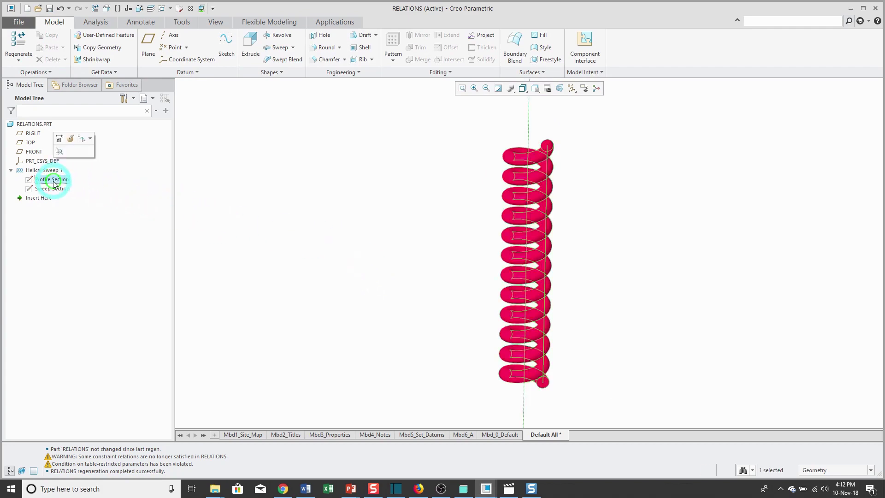
click(58, 139)
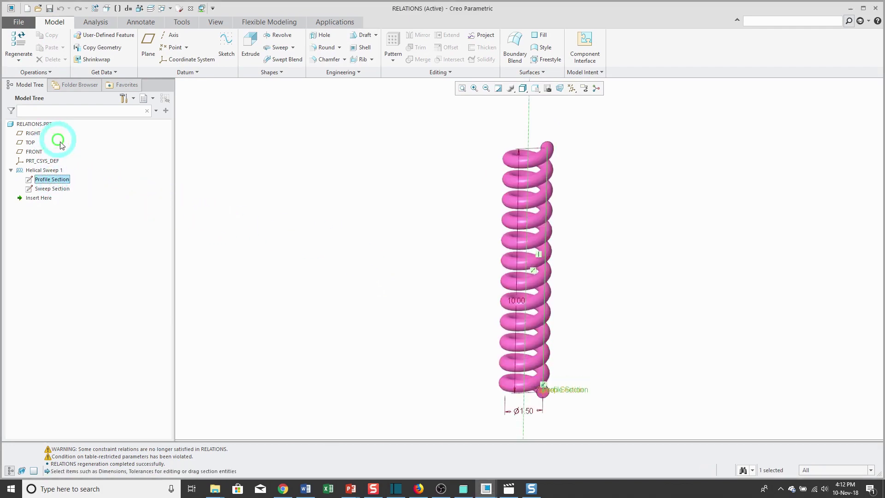
double_click(515, 299)
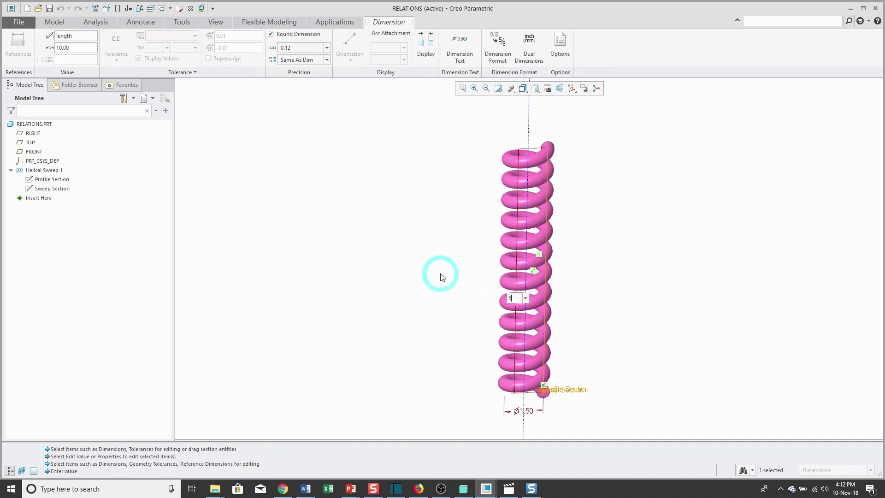
text(6)
key(Return)
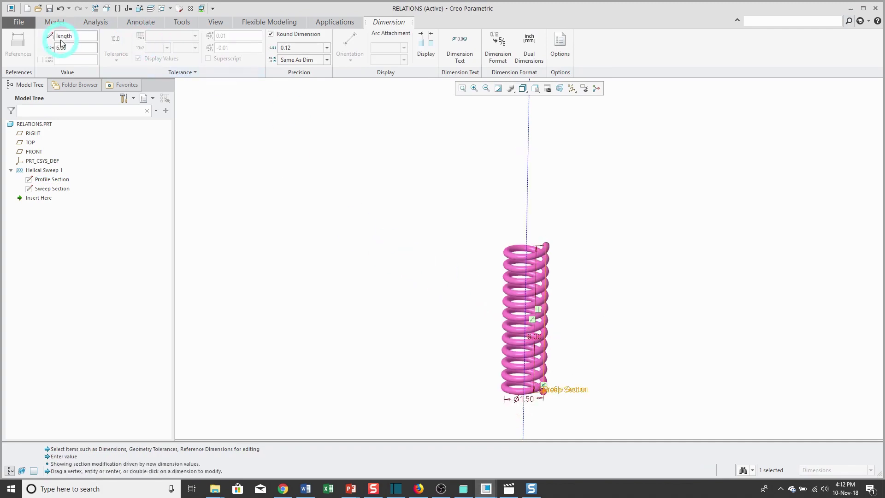
click(54, 24)
click(19, 47)
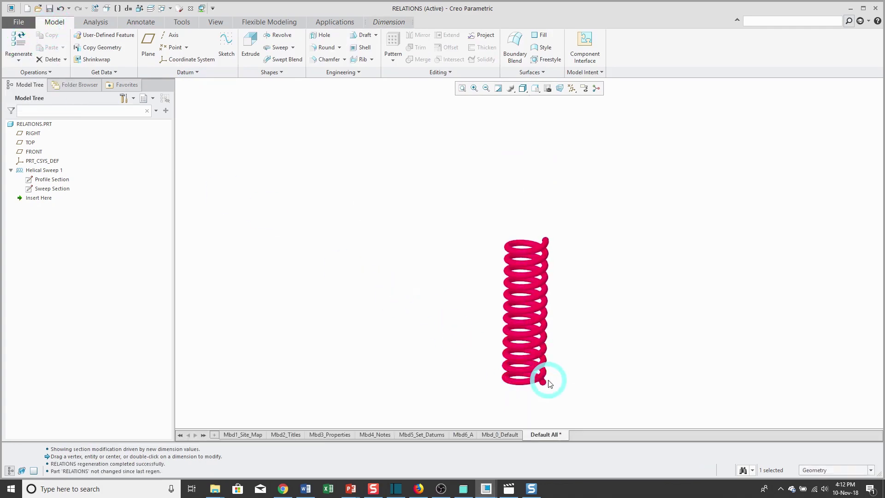
scroll(548, 383, up, 3)
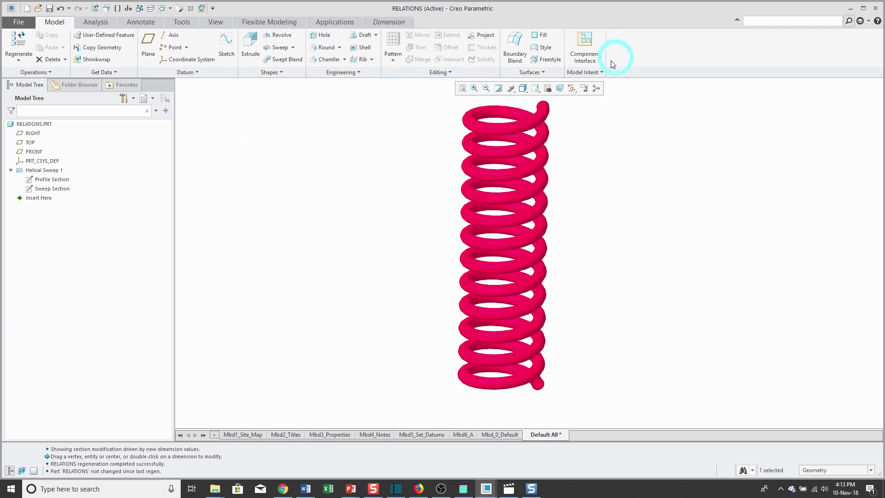
Step: Reopen the Relations editor listing the pitch, commented diameter and conditional dia relations, and browse its Utilities menu
click(127, 8)
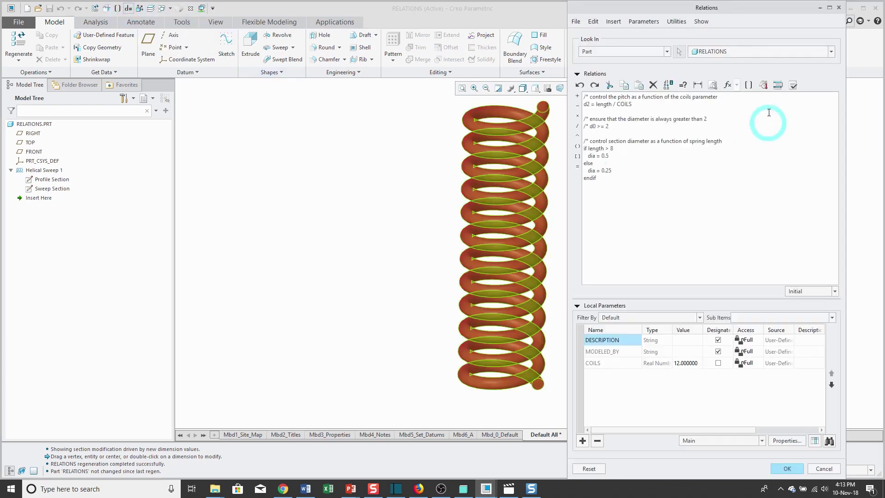
click(676, 21)
click(676, 22)
click(657, 20)
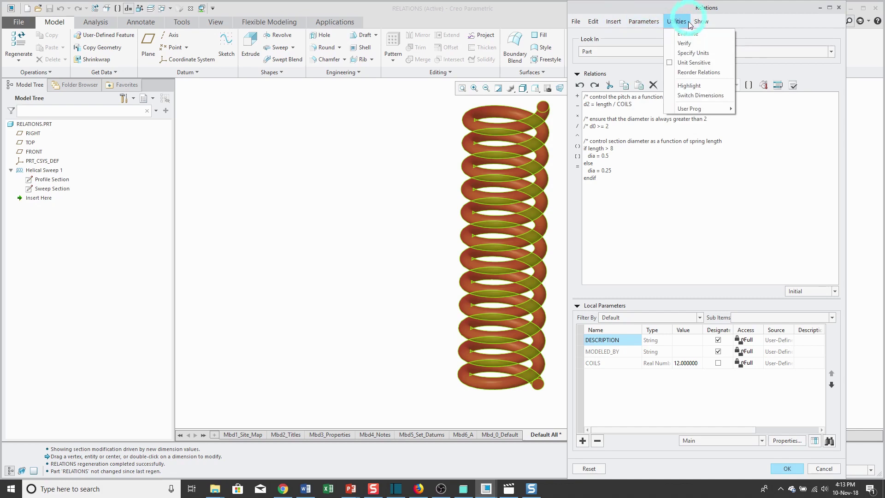
click(676, 22)
click(694, 21)
click(686, 21)
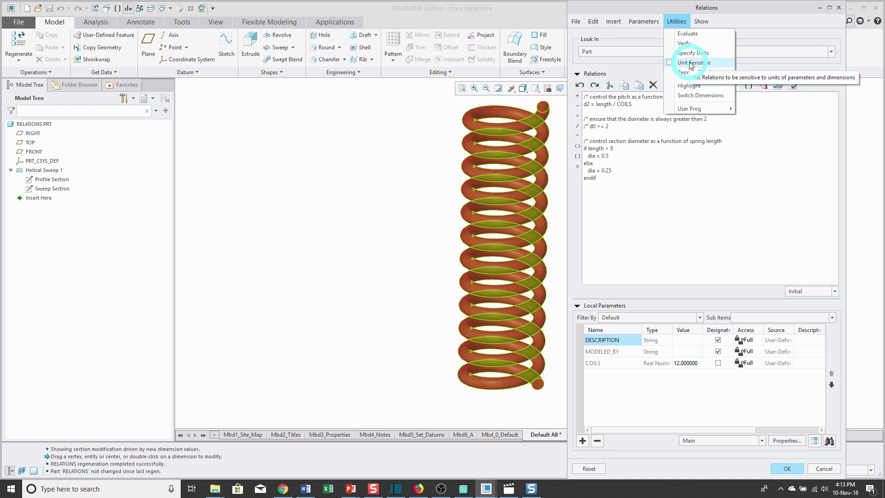
click(355, 149)
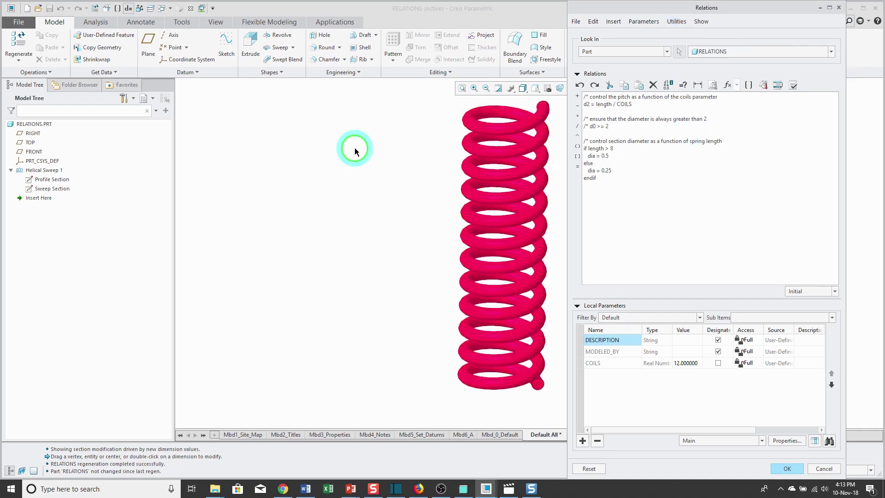